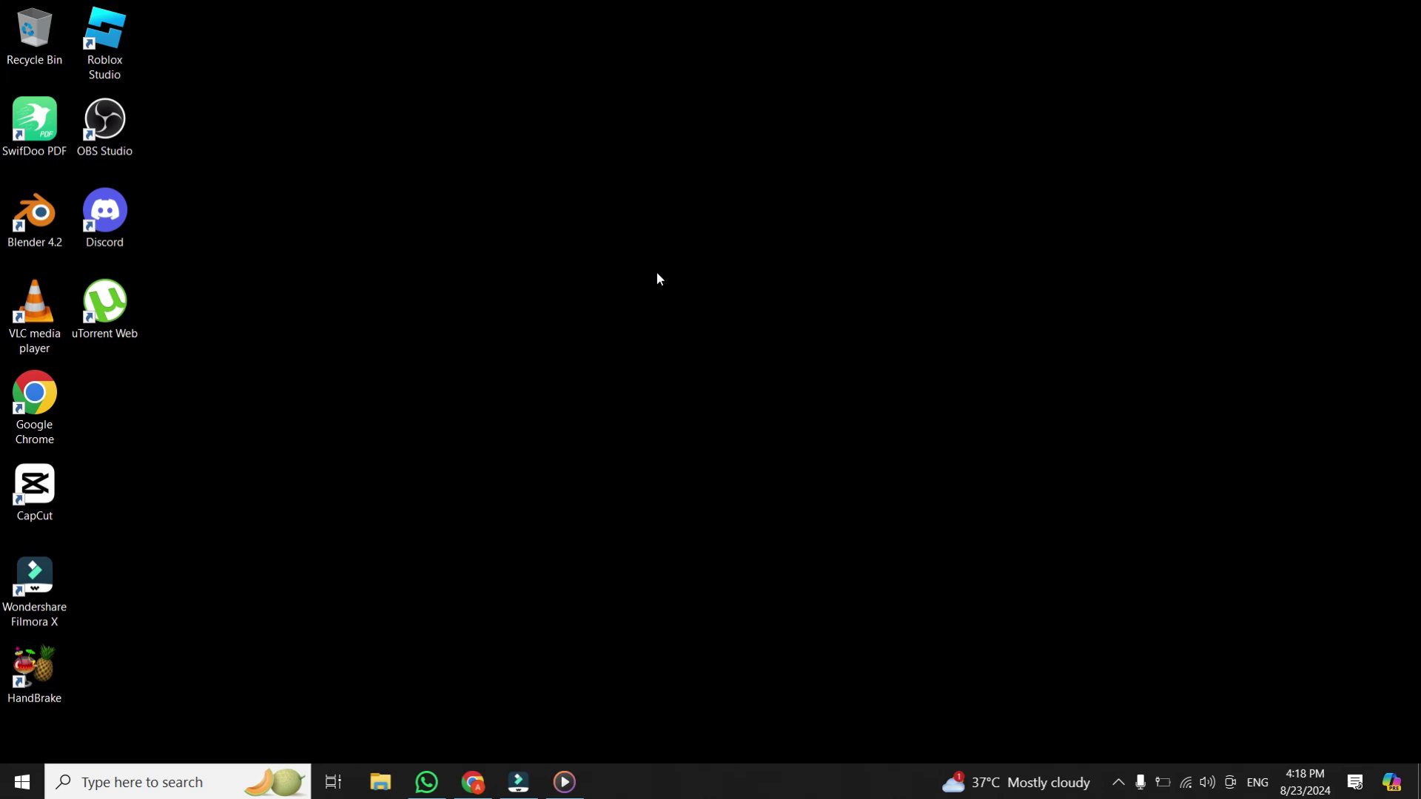
- Bring up the volume flyout and lower the system volume from 66 to 48
key("XF86AudioRaiseVolume")
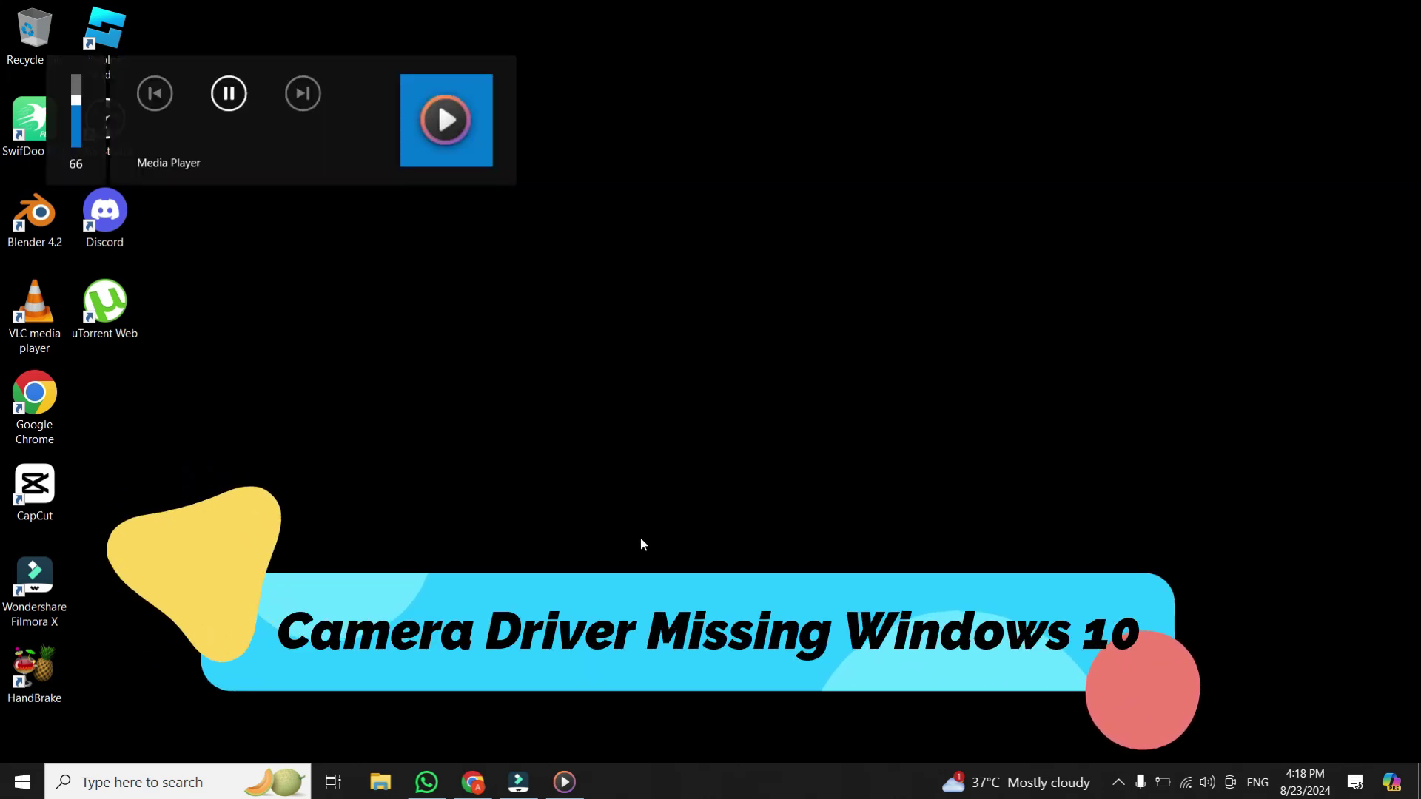
key("XF86AudioLowerVolume")
key("XF86AudioLowerVolume")
key("XF86AudioLowerVolume")
key("XF86AudioLowerVolume")
key("XF86AudioLowerVolume")
key("XF86AudioLowerVolume")
key("XF86AudioLowerVolume")
key("XF86AudioLowerVolume")
key("XF86AudioLowerVolume")
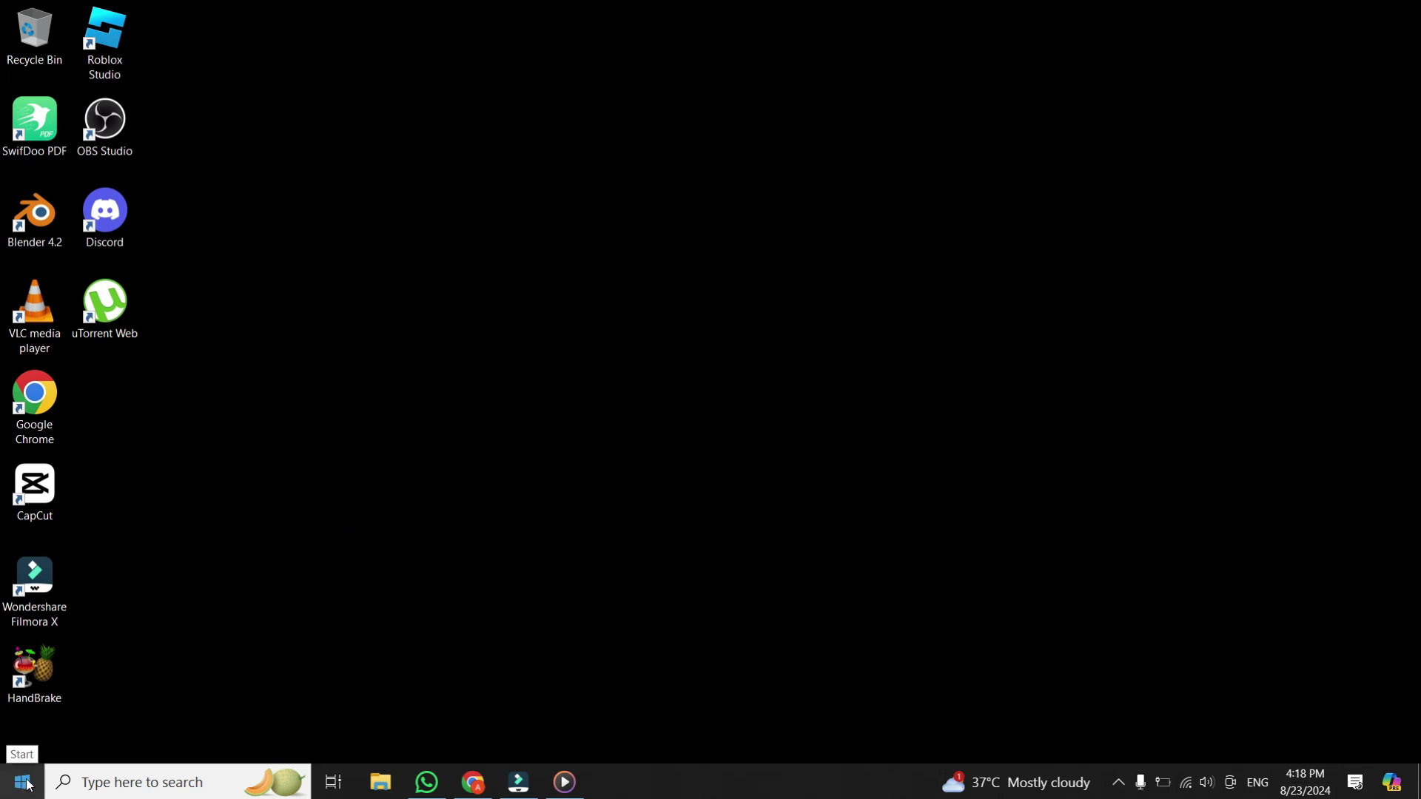
- Search for 'device' and launch Device Manager from the best match
right_click(28, 785)
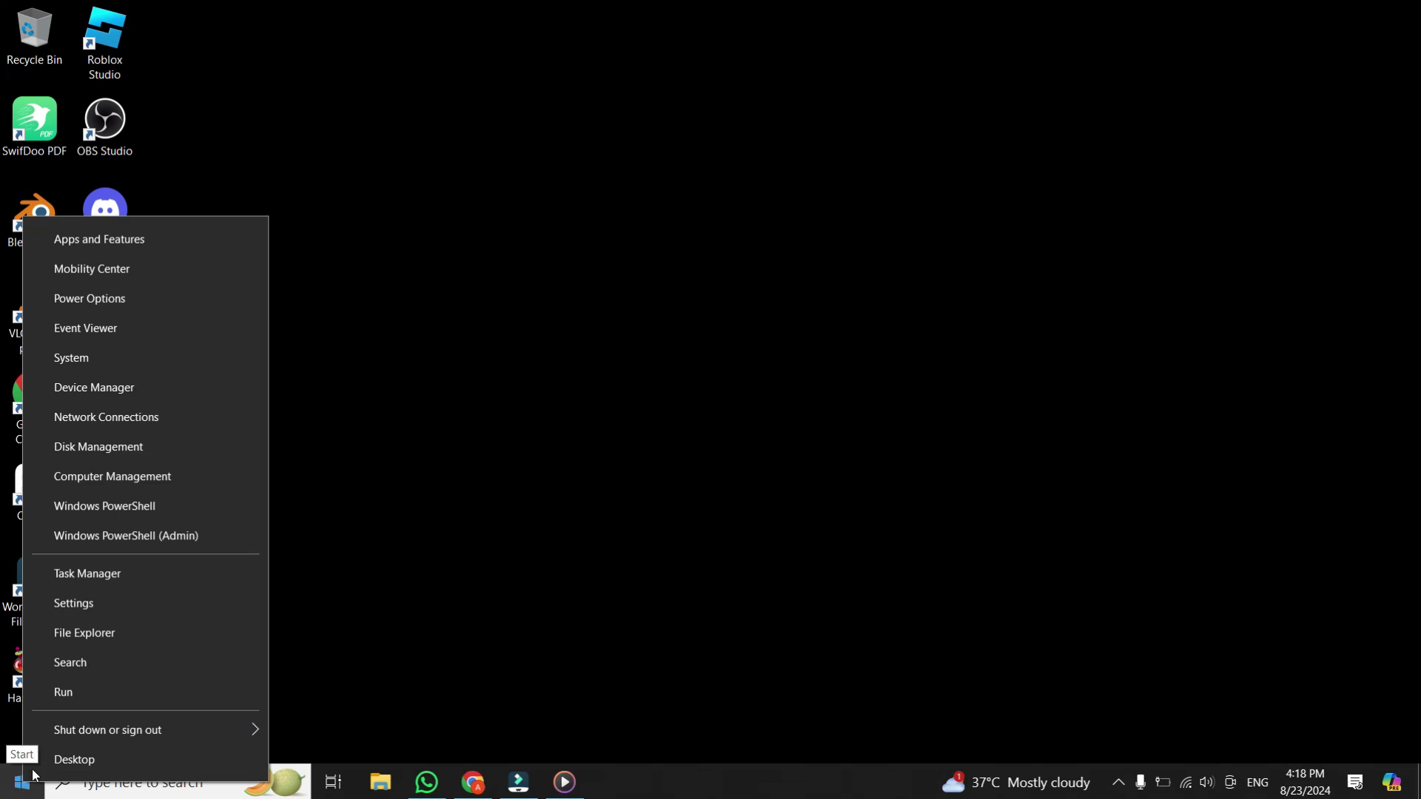
type("s")
type("device")
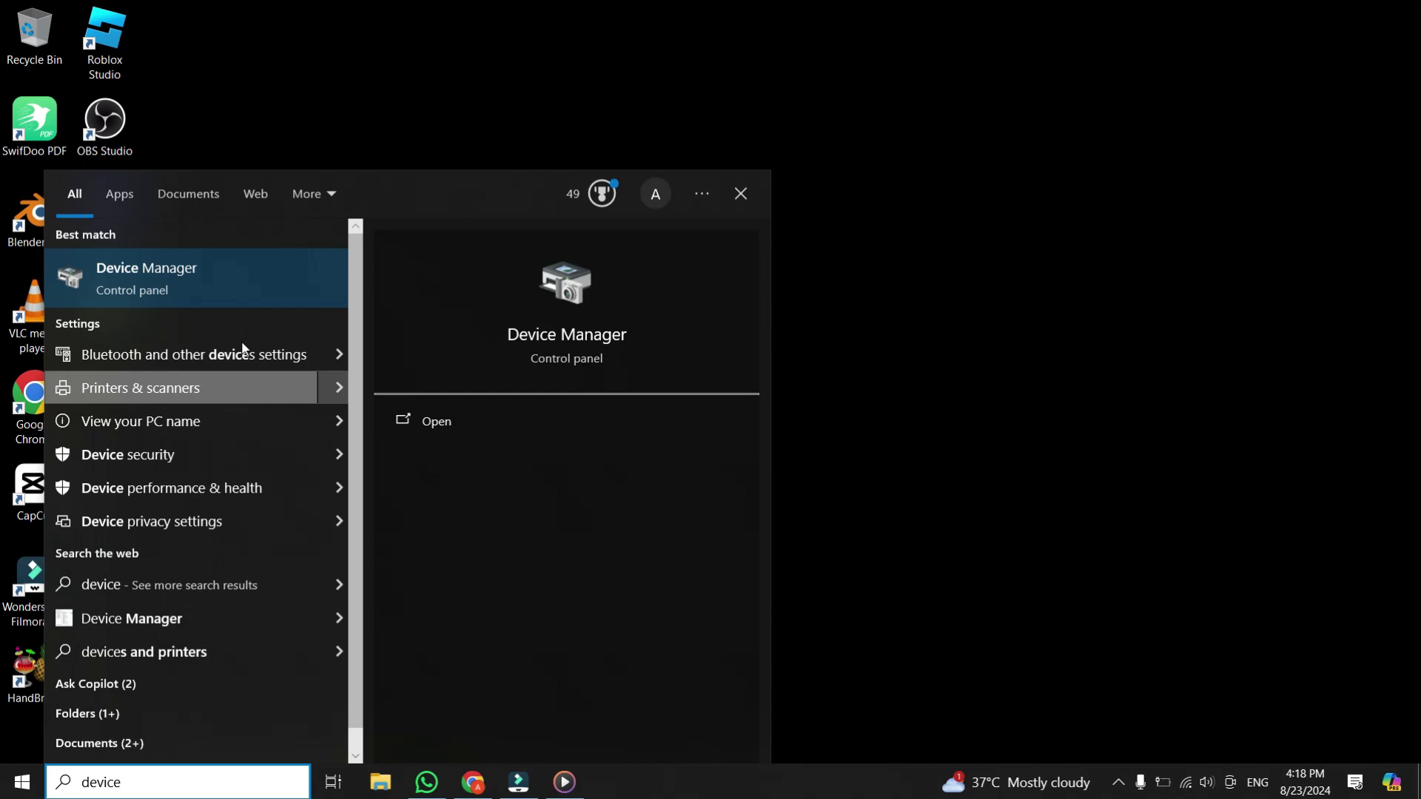
left_click(176, 267)
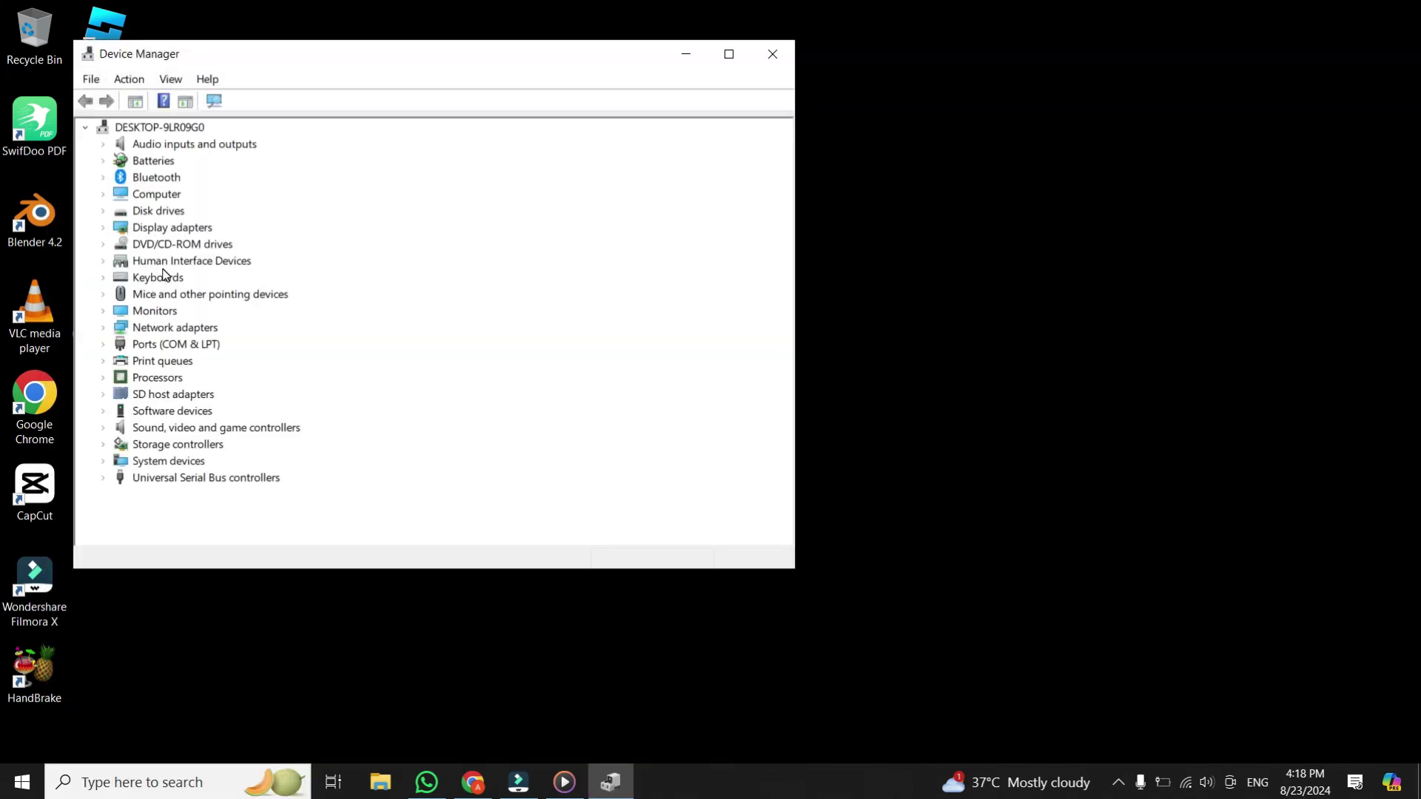
- Maximize the Device Manager window and look over the Action menu
left_click(731, 58)
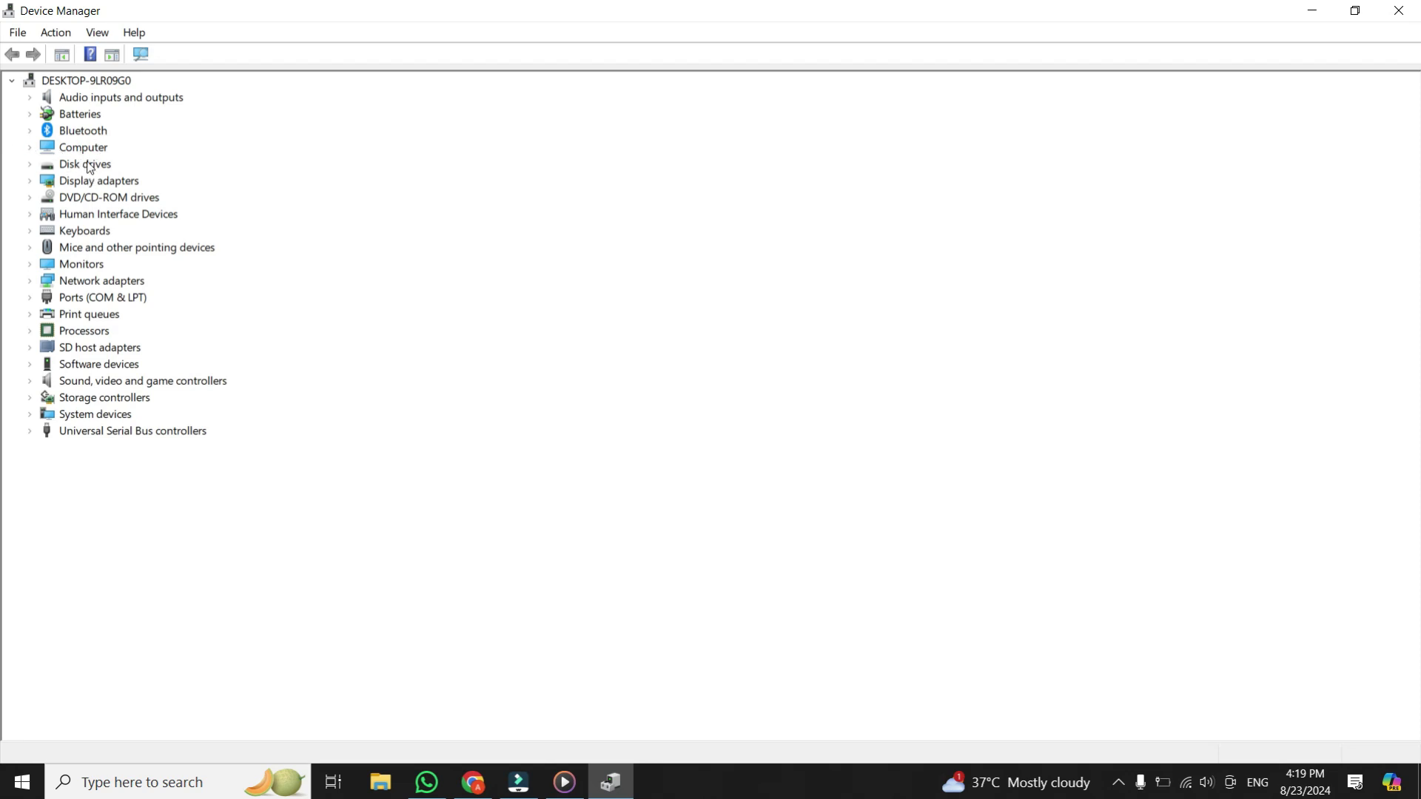
left_click(58, 36)
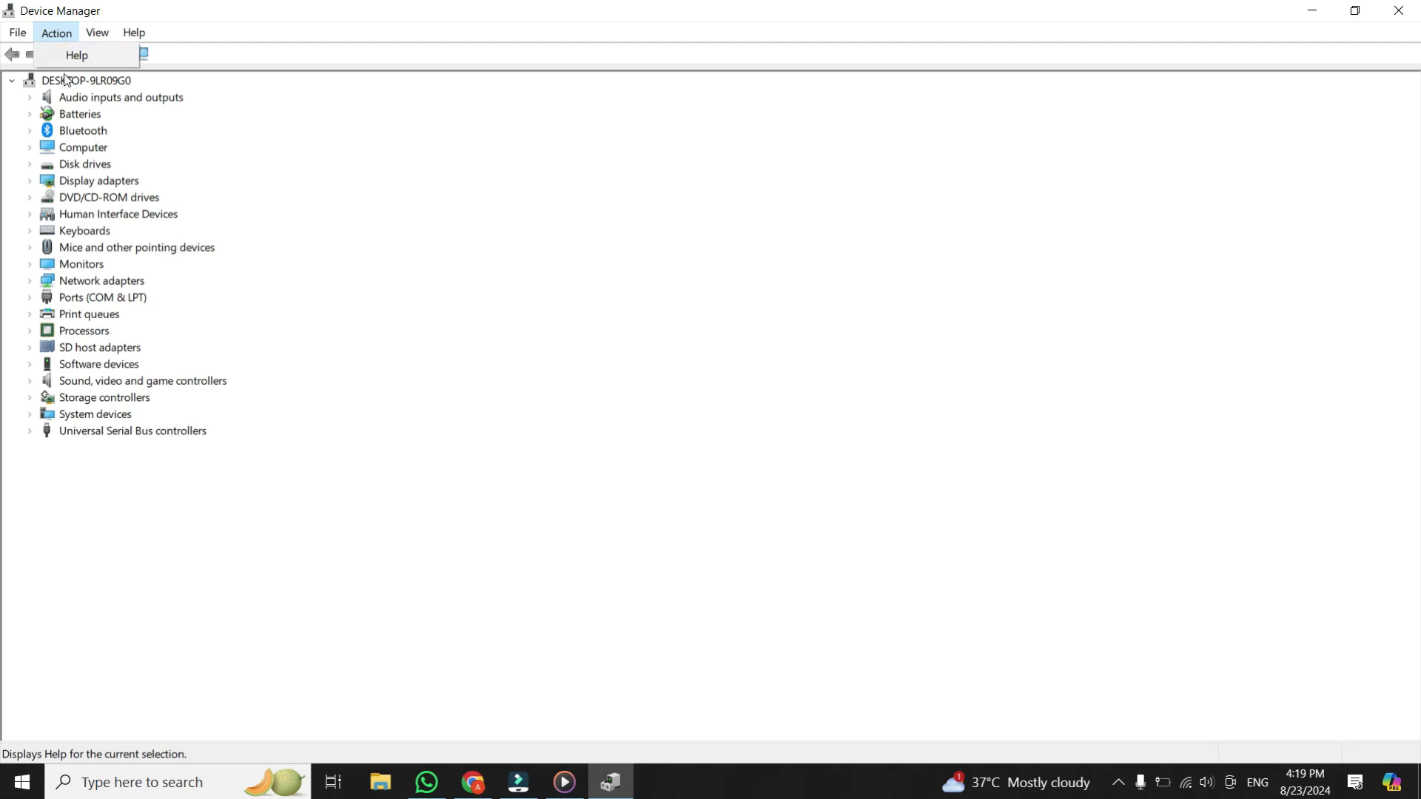
left_click(59, 566)
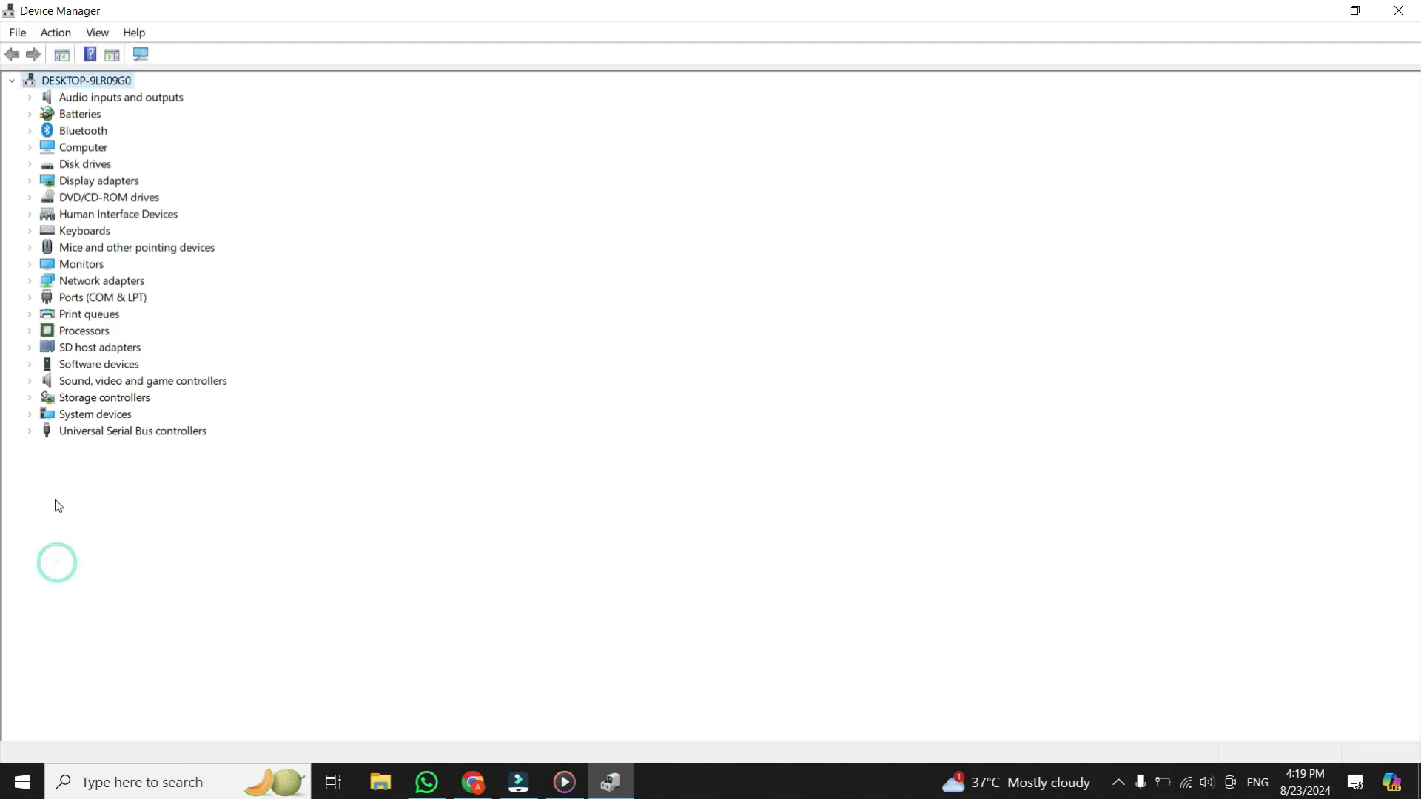
- Select the Computer and Display adapters categories and review the Action menu again
left_click(83, 147)
left_click(89, 179)
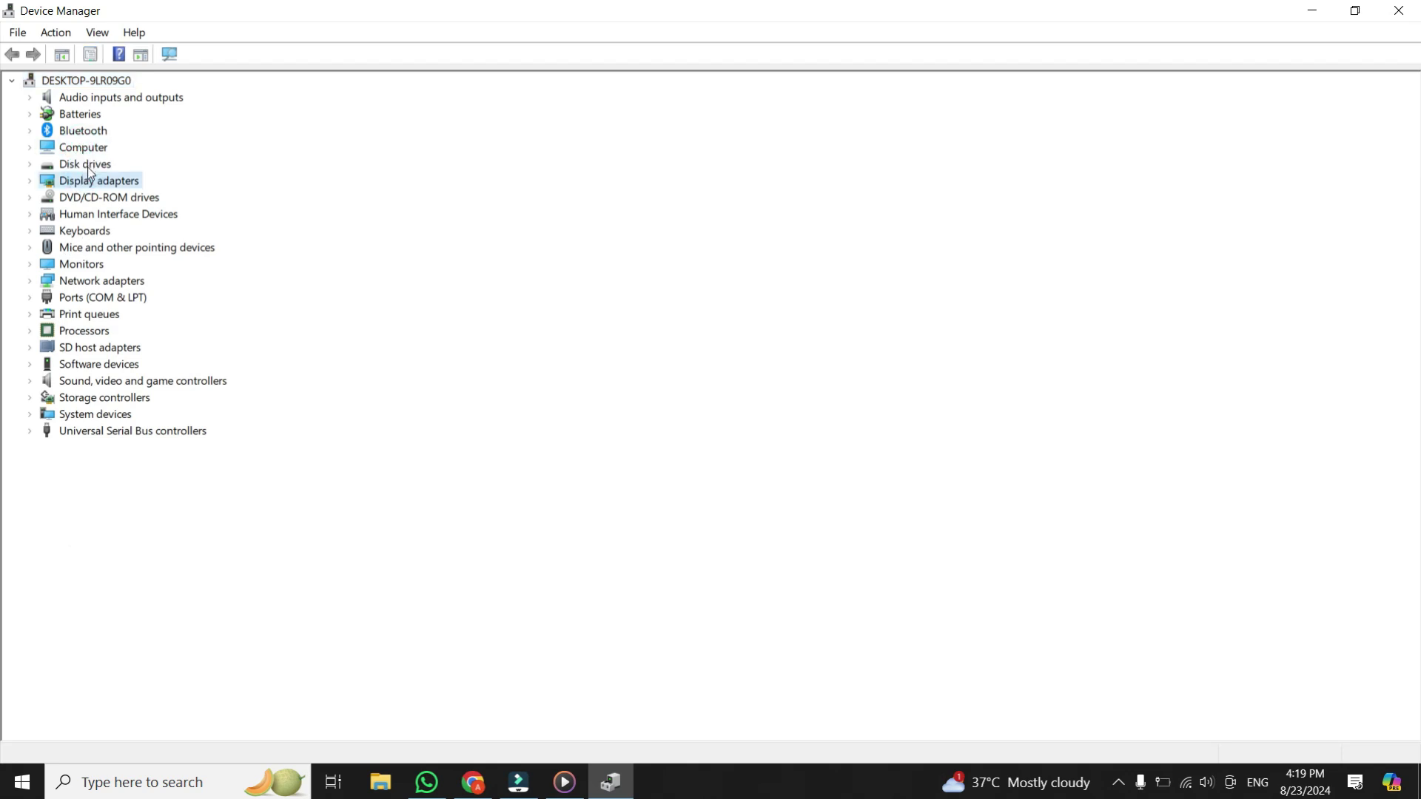
left_click(87, 147)
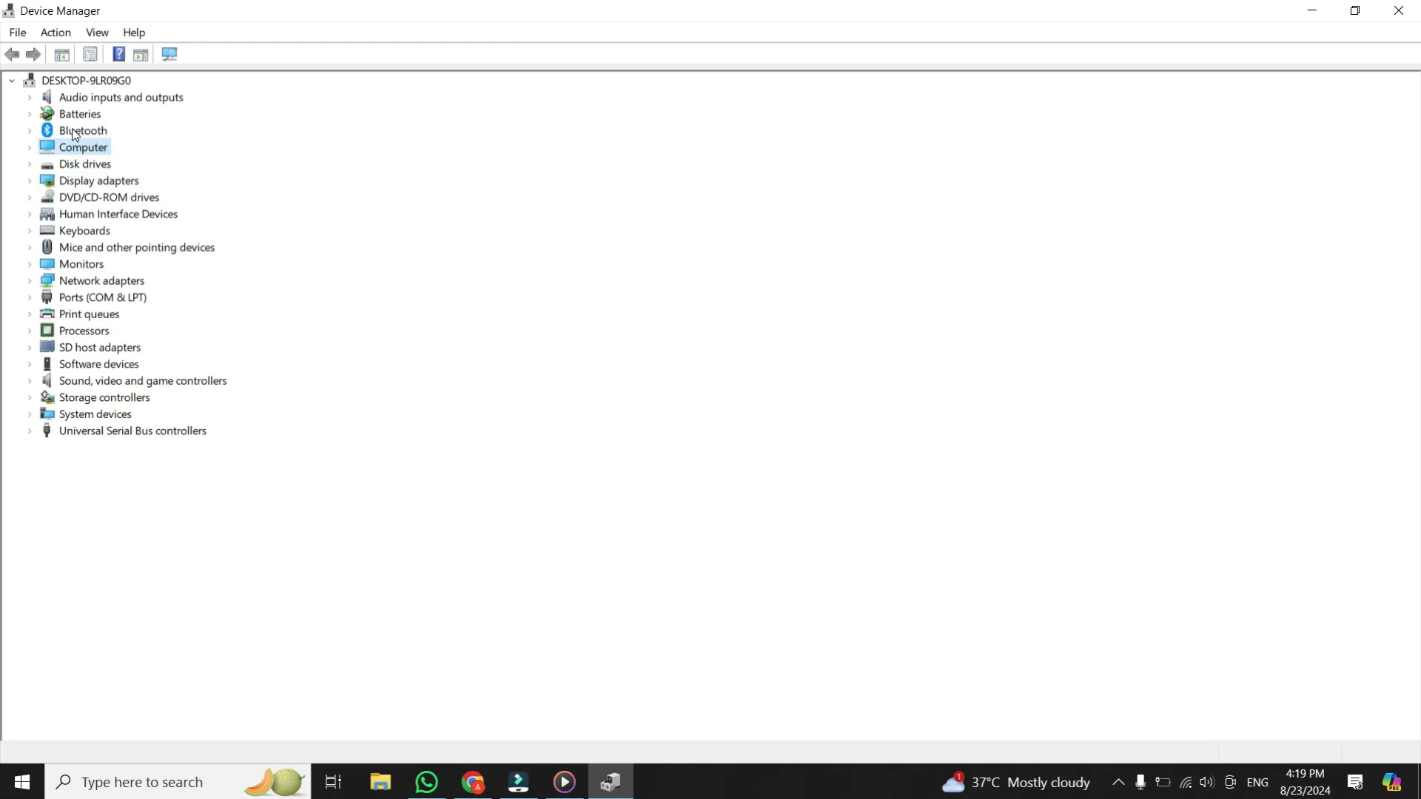
left_click(57, 33)
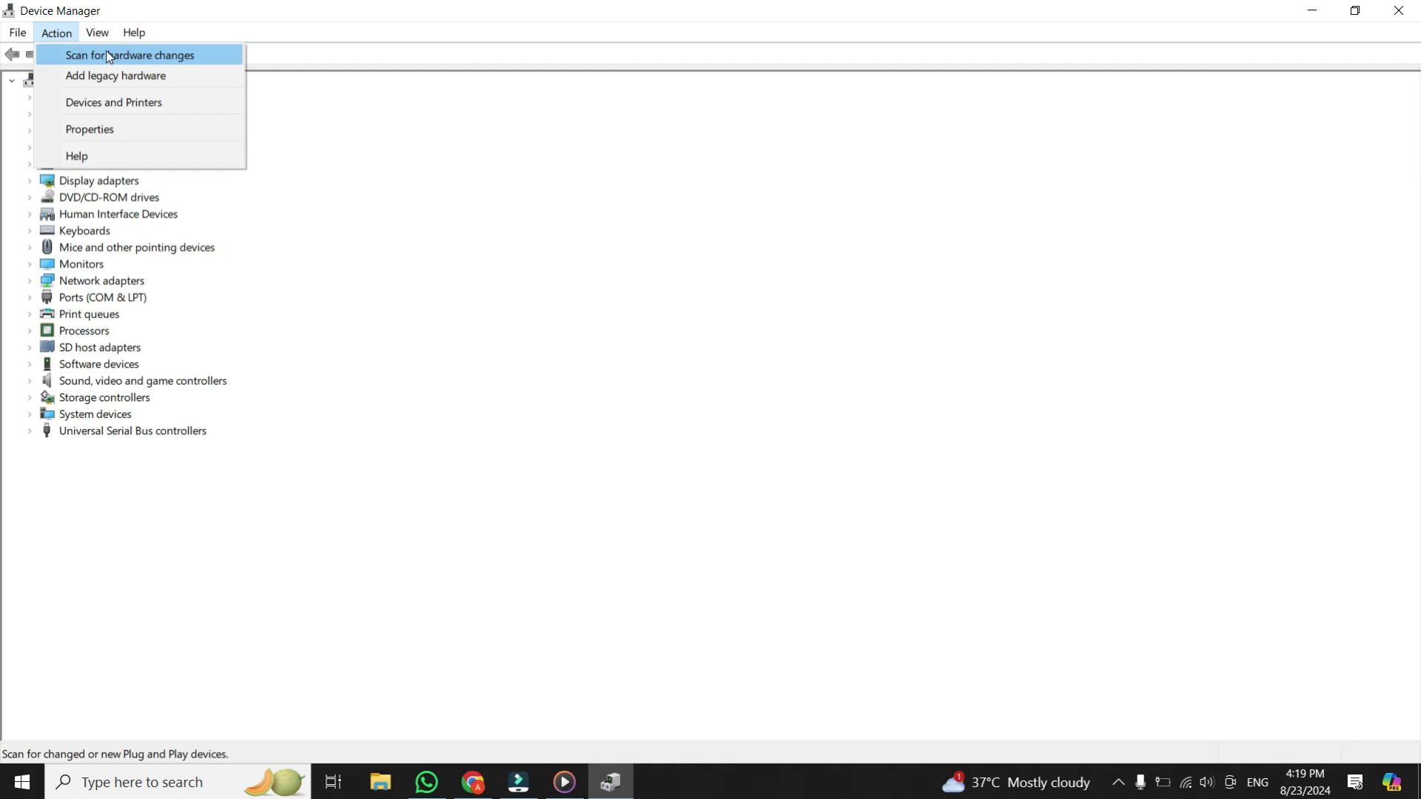
left_click(123, 616)
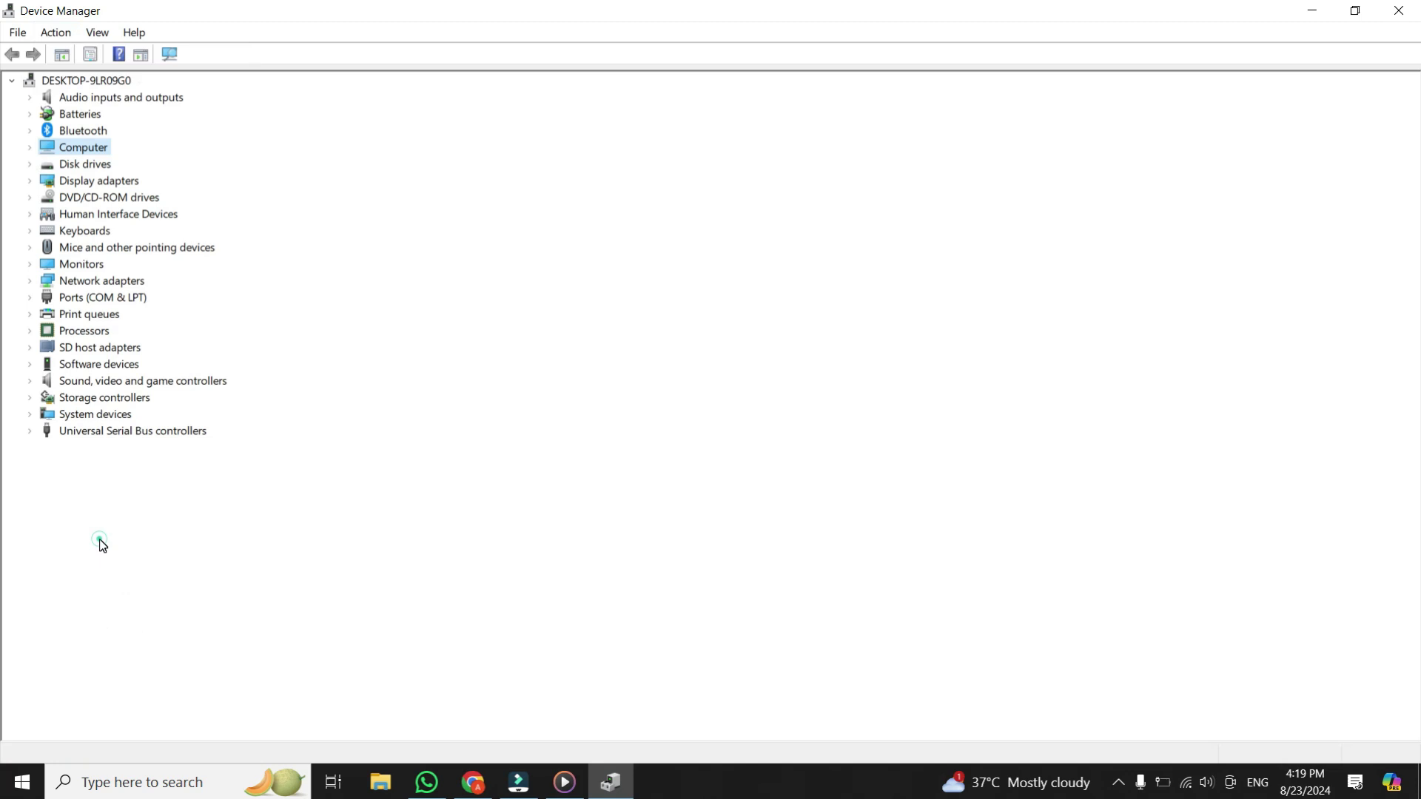
- Start Add legacy hardware and choose manual selection from a list (Advanced)
left_click(99, 539)
left_click(57, 32)
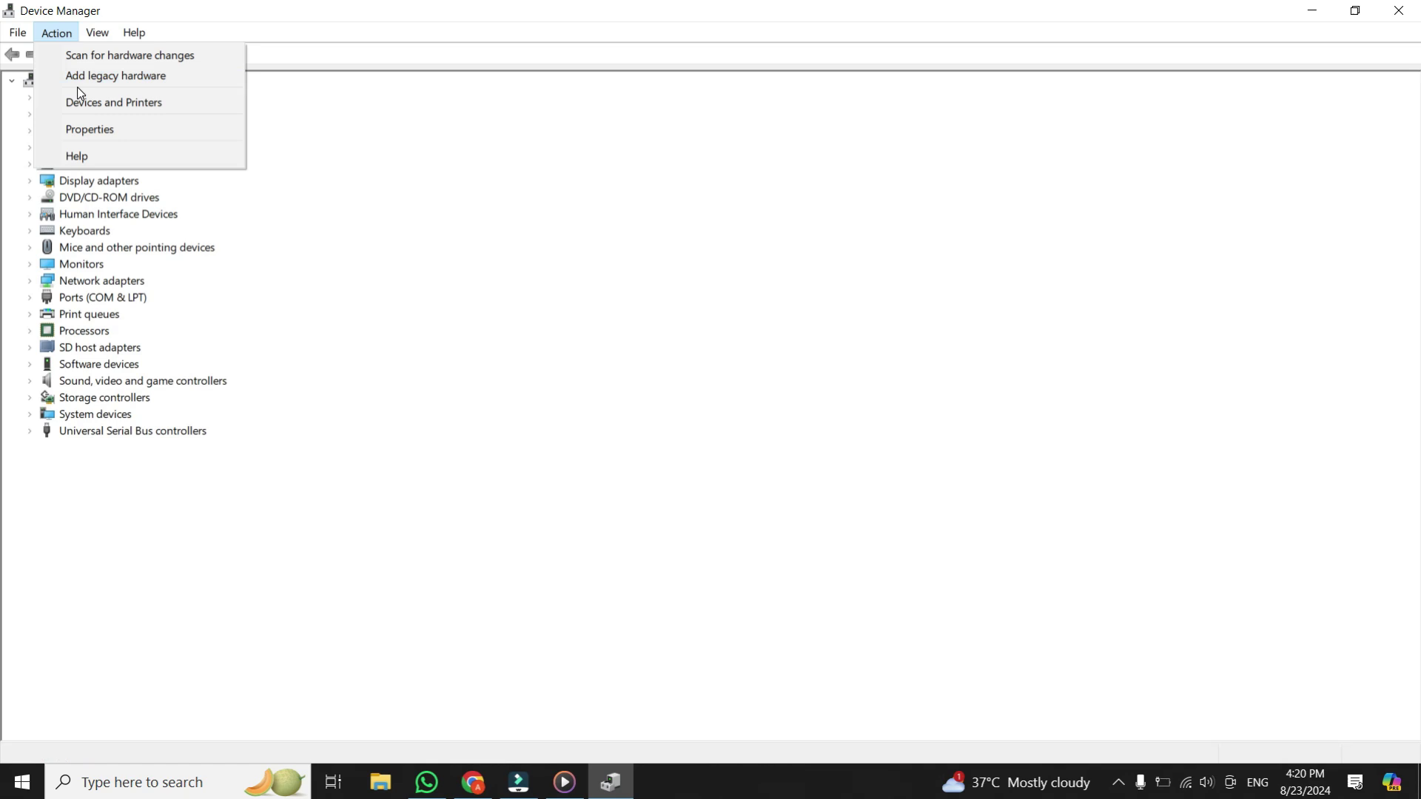
left_click(97, 75)
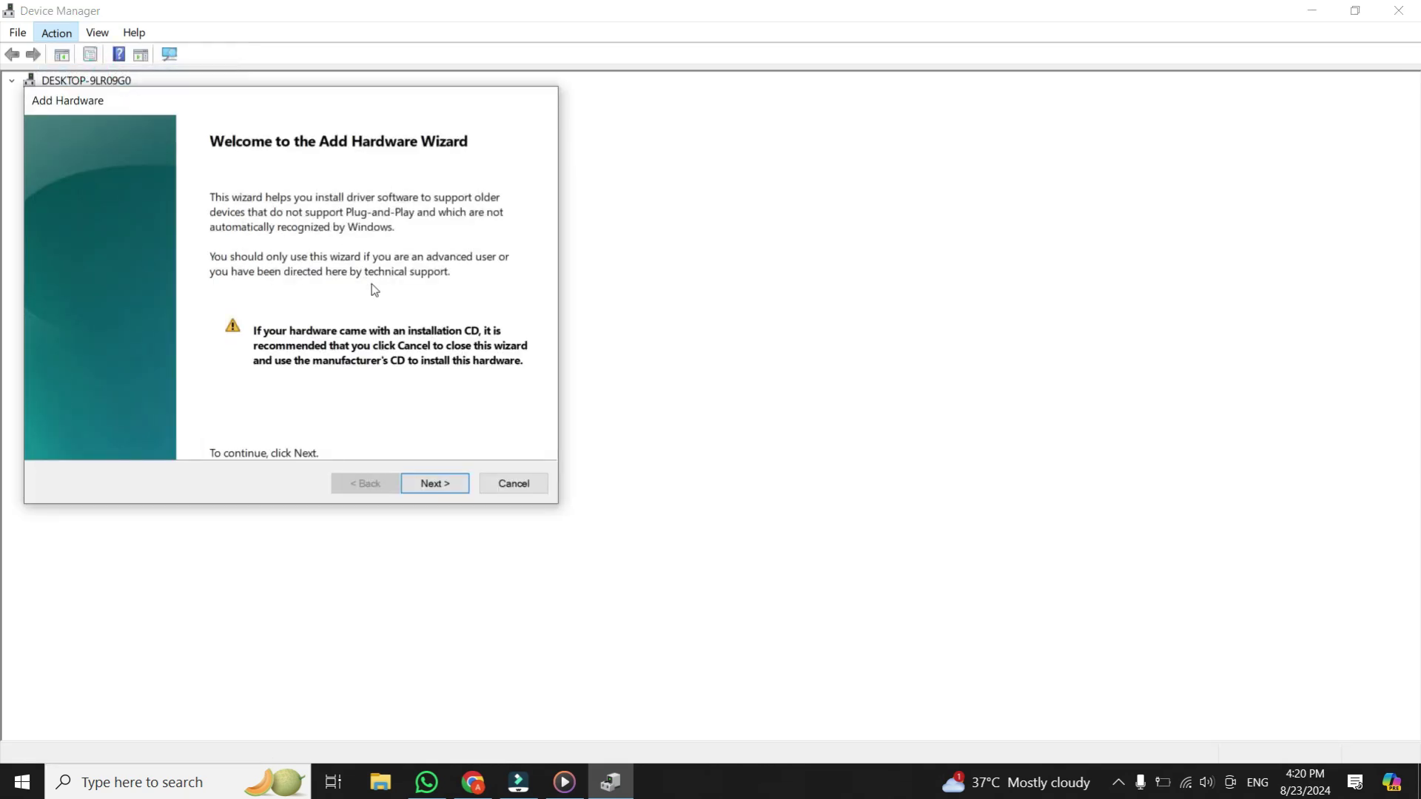
left_click(449, 483)
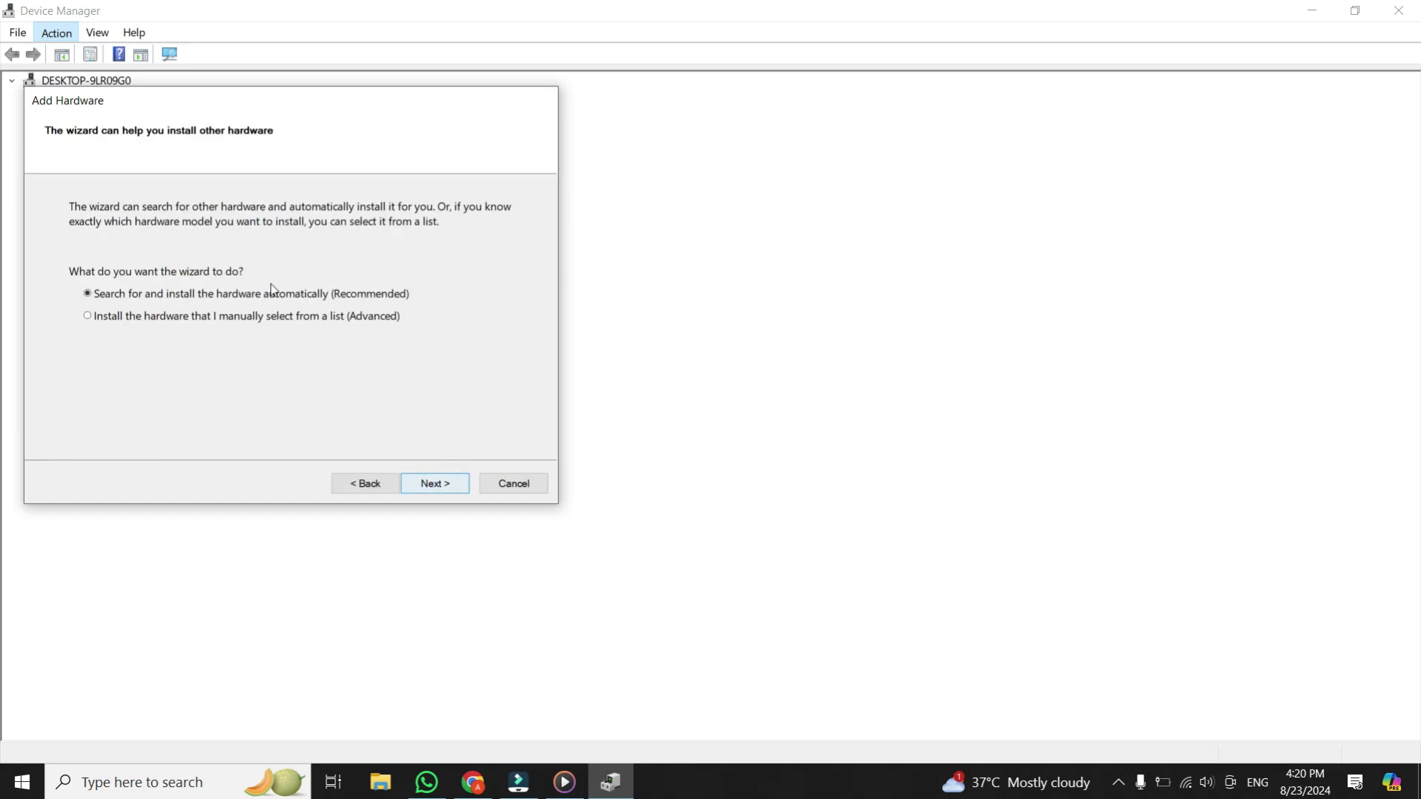
left_click(89, 317)
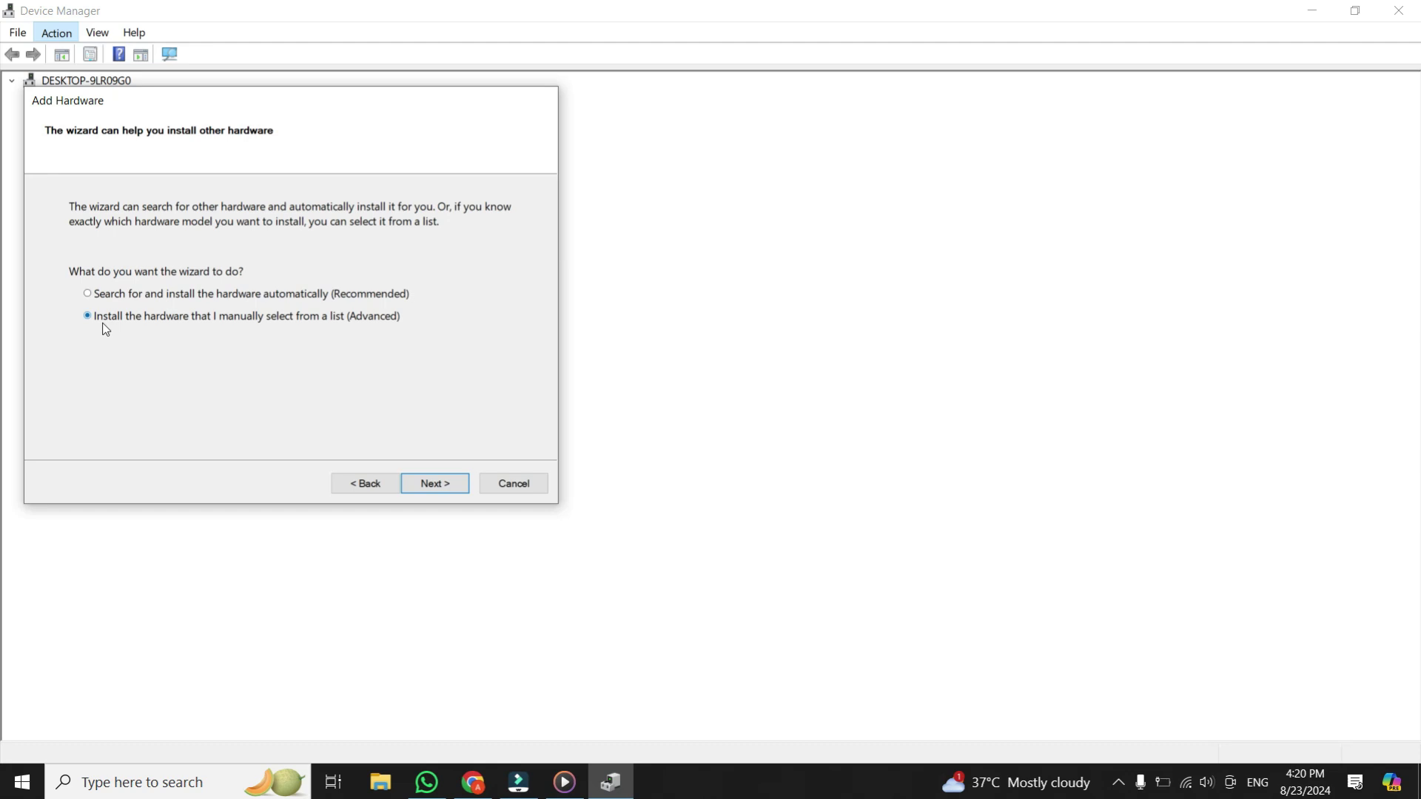
left_click(449, 483)
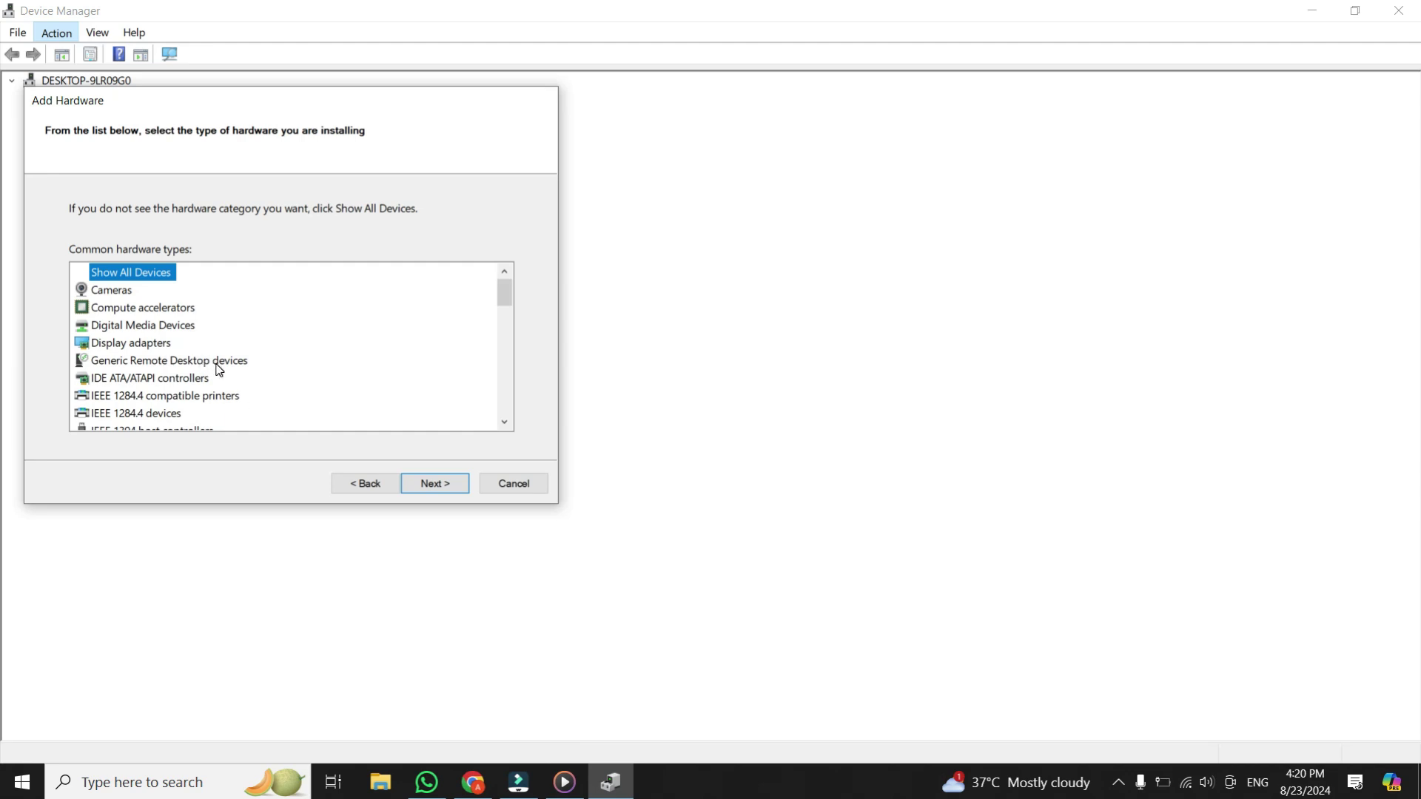
- Choose Imaging devices as the hardware type to install
scroll(189, 342, "down", 3)
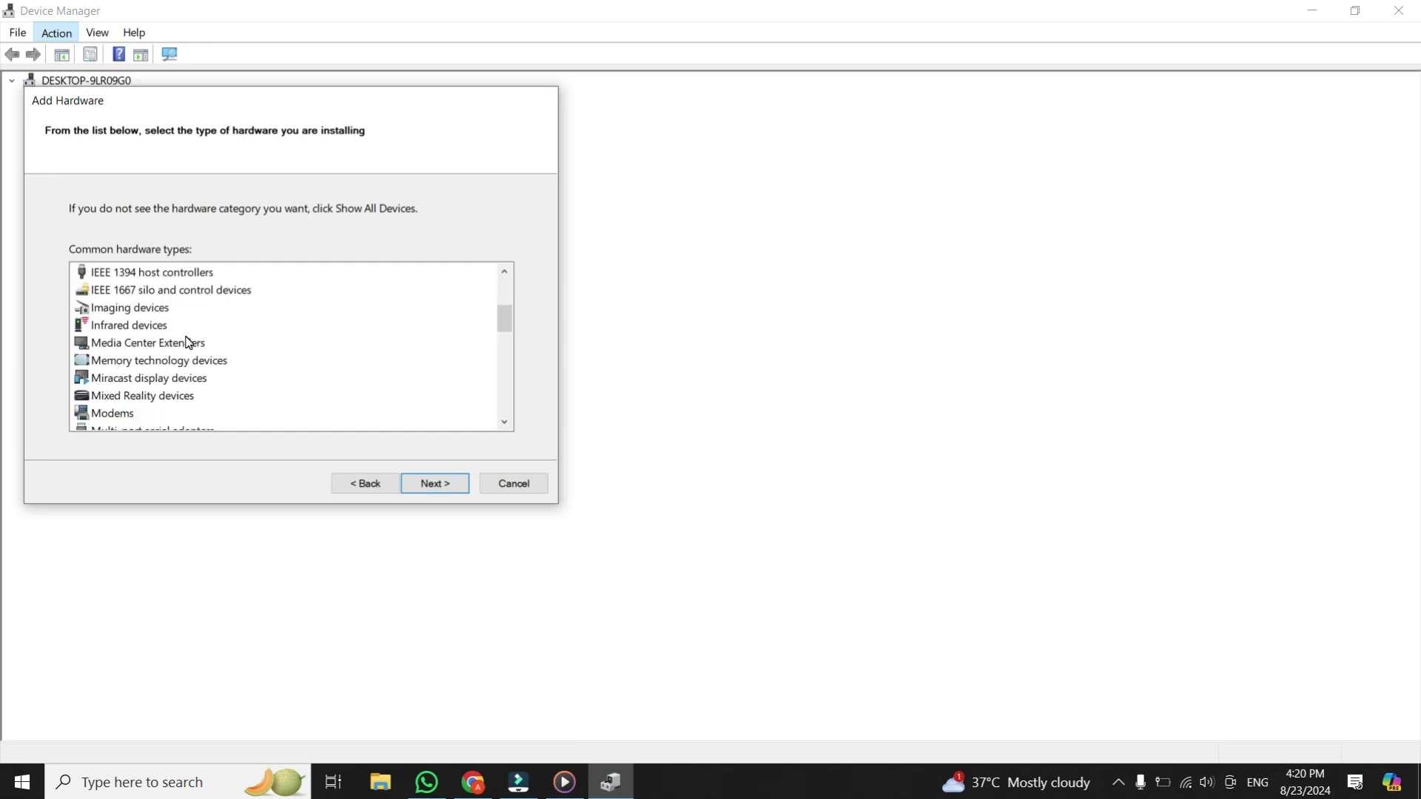
scroll(189, 343, "up", 1)
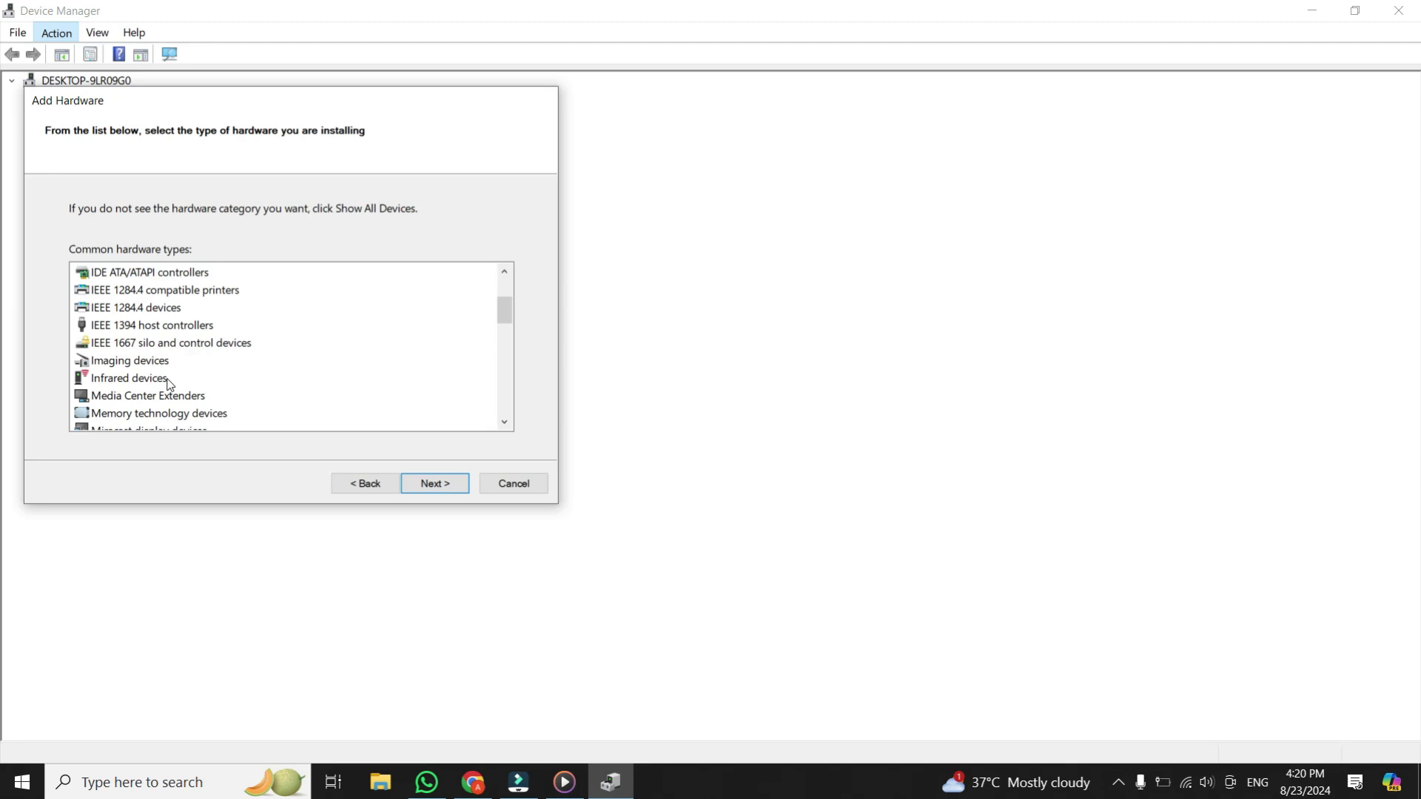
left_click(124, 363)
left_click(126, 363)
left_click(440, 486)
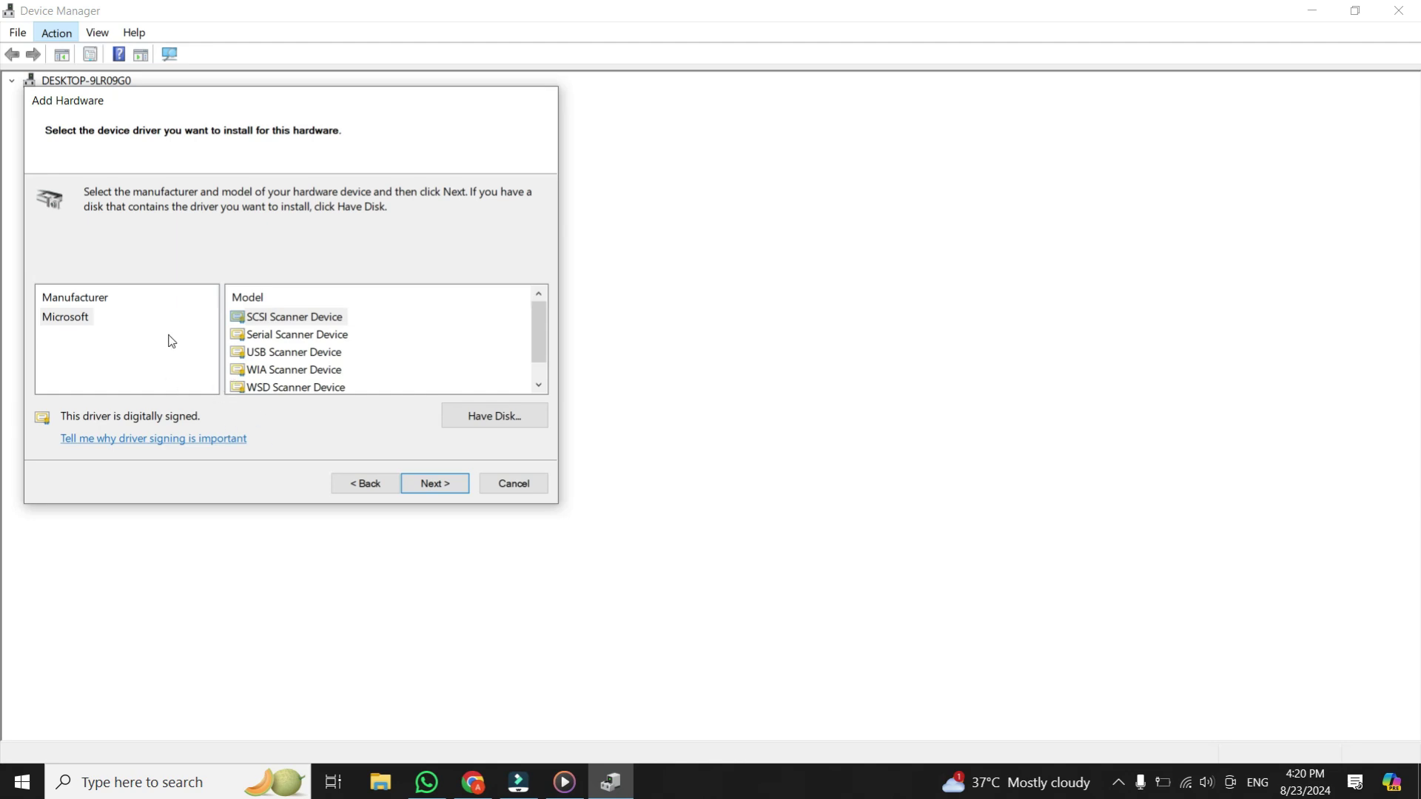
- Select Microsoft as manufacturer and SCSI Scanner Device as the model
left_click(85, 320)
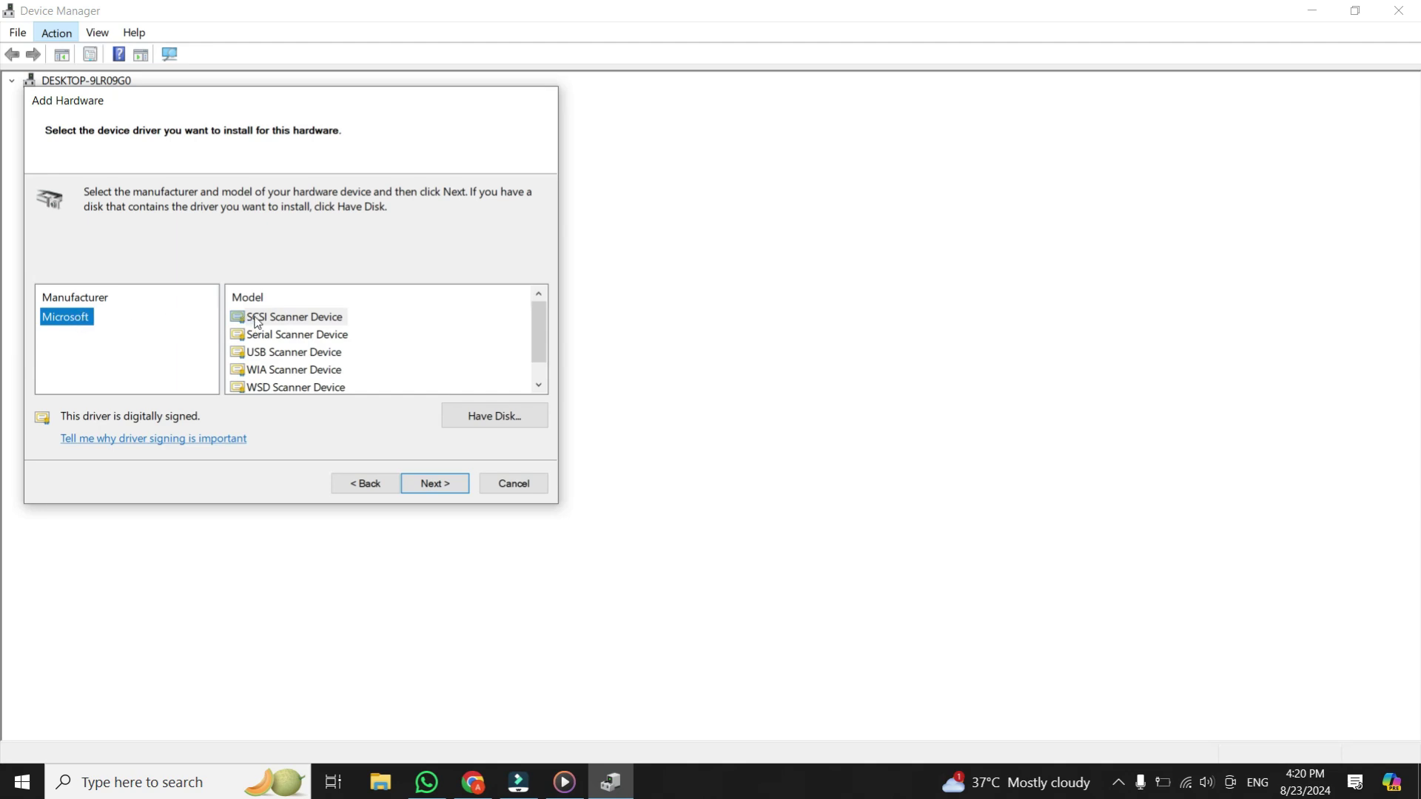
left_click(287, 321)
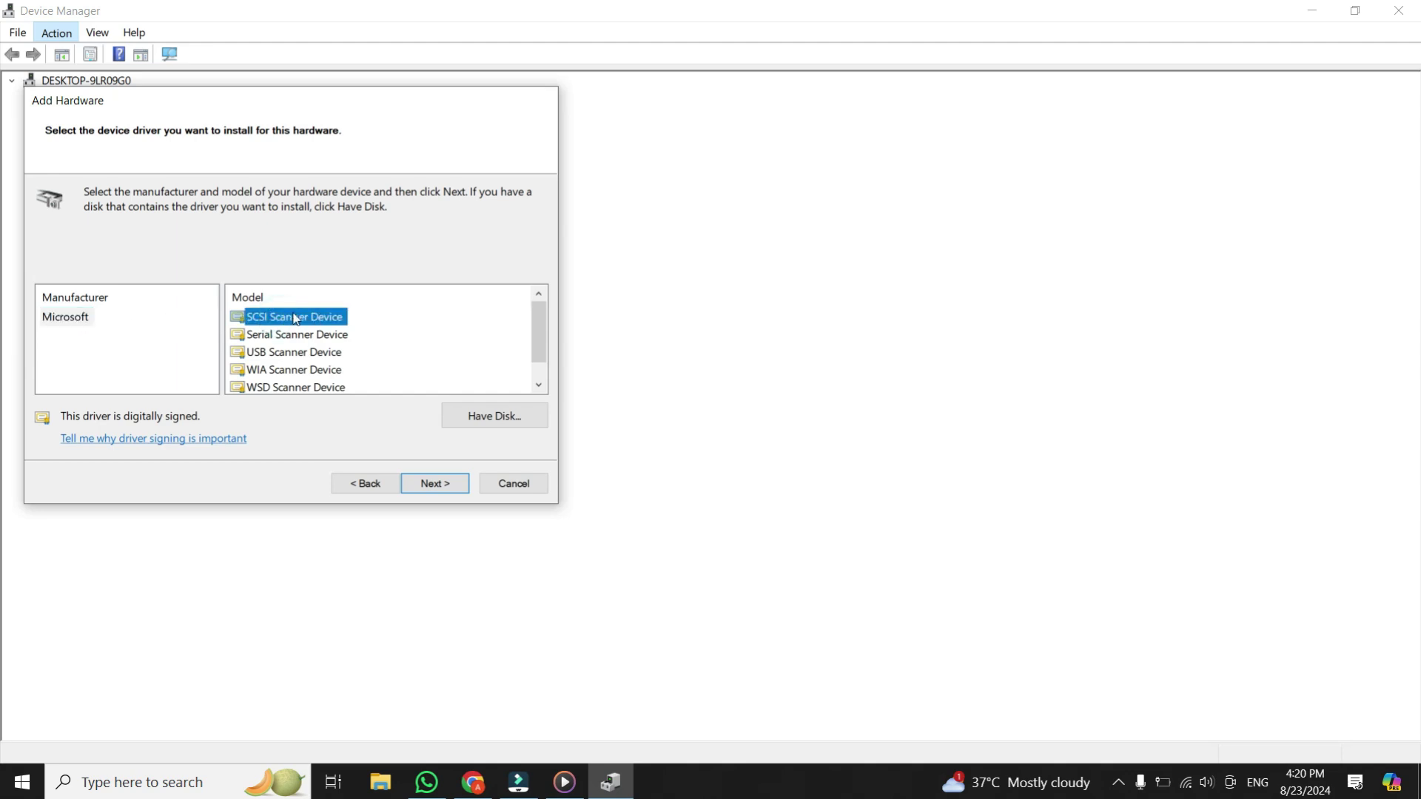
scroll(283, 340, "down", 1)
scroll(284, 340, "up", 1)
- Finish the scanner wizard with the suggested name, then select SCSI Scanner Device under Imaging devices
left_click(435, 483)
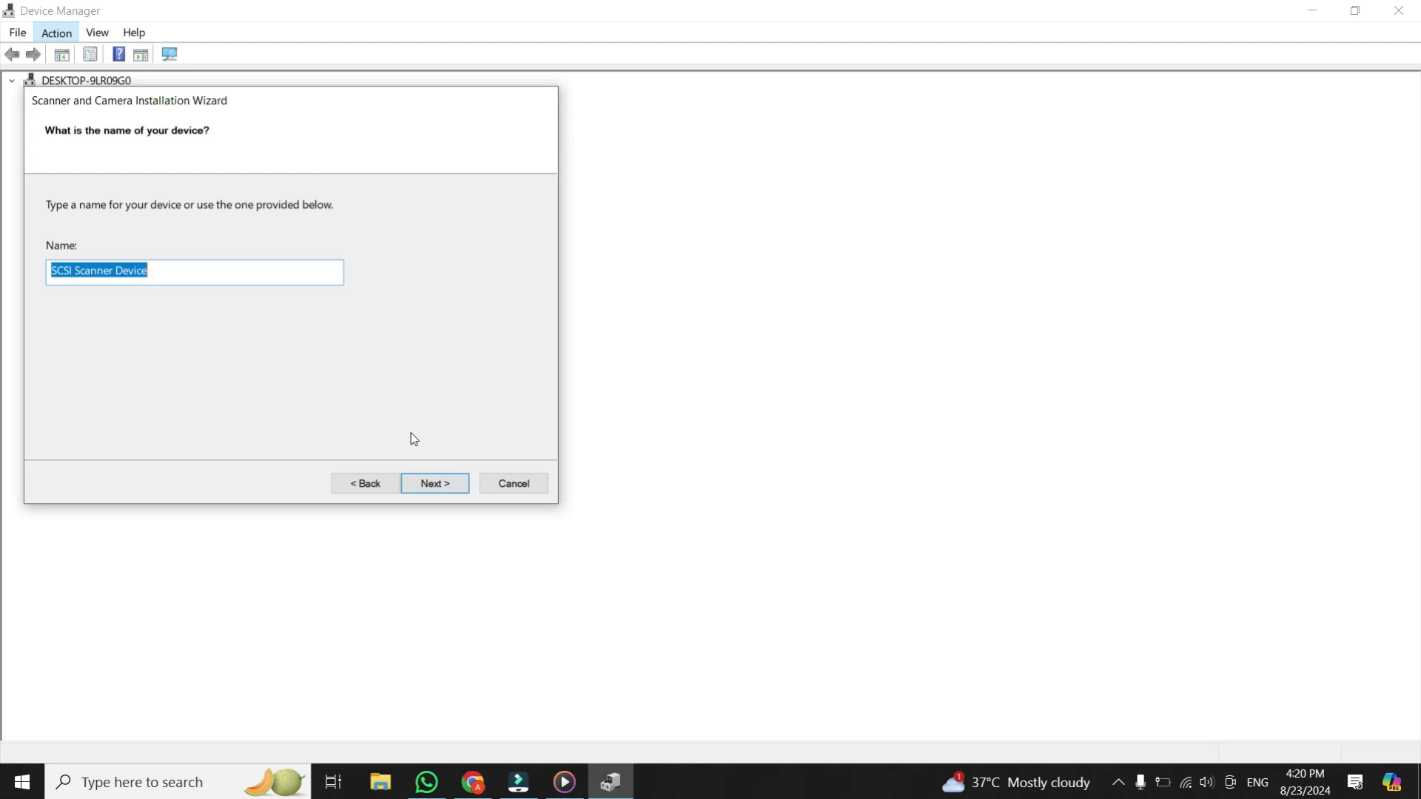
left_click(450, 486)
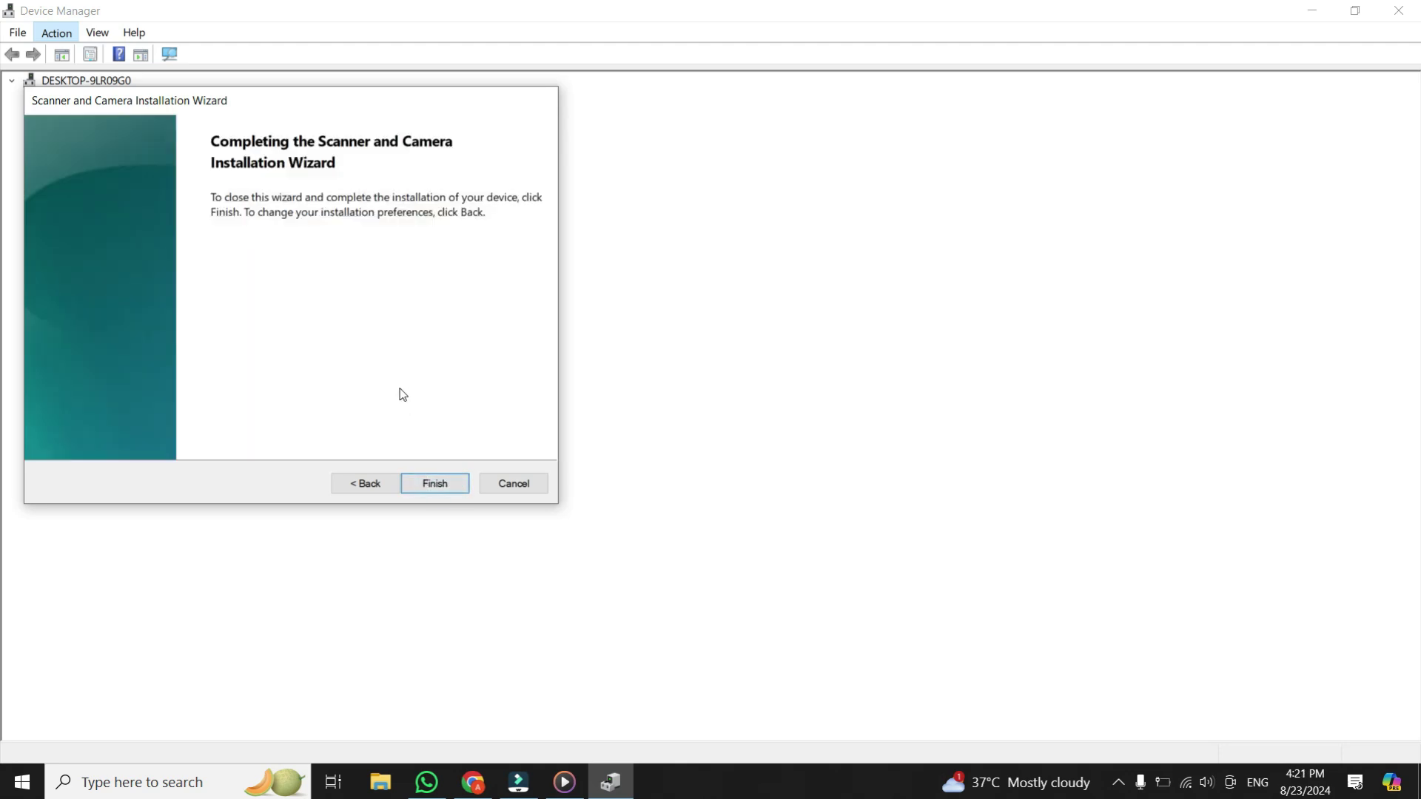
left_click(429, 480)
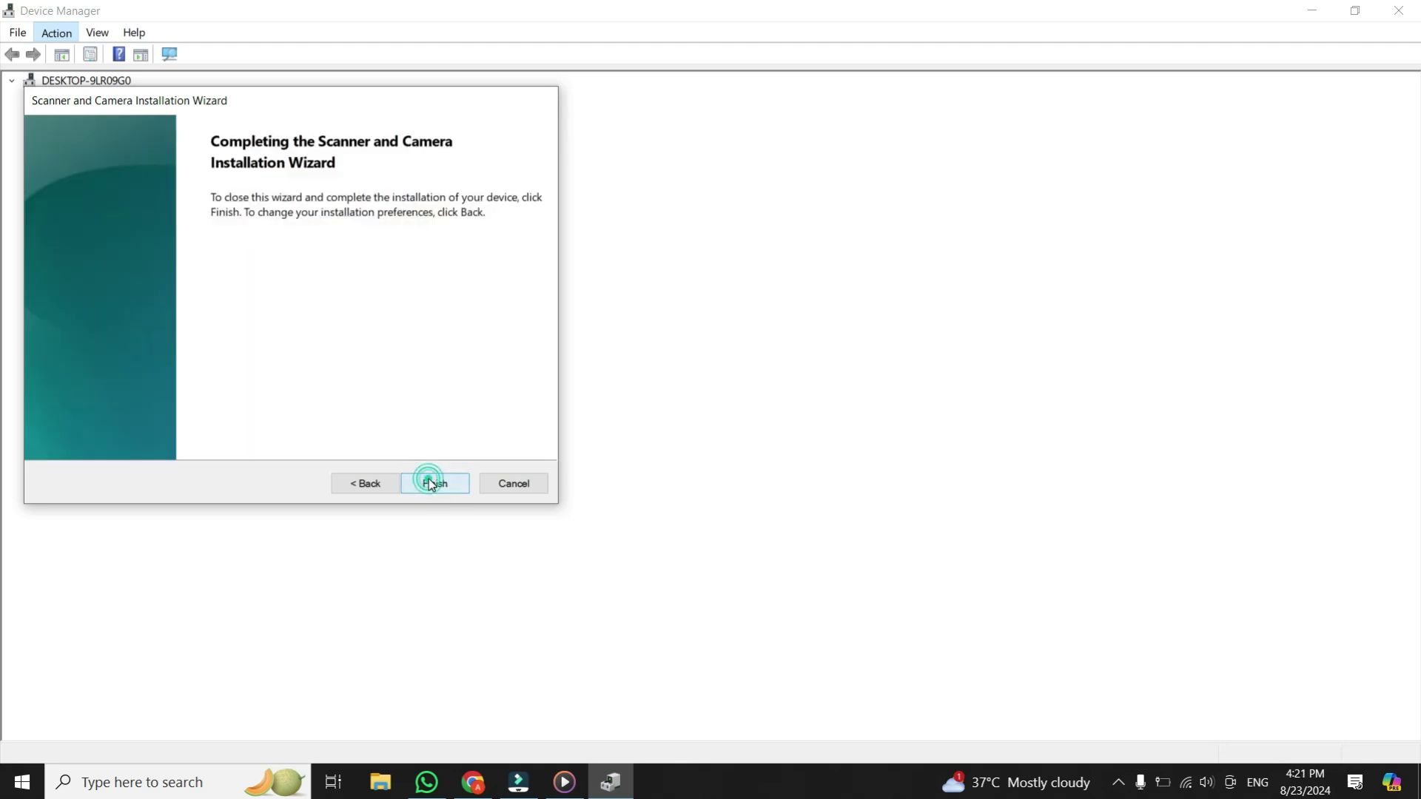
left_click(430, 478)
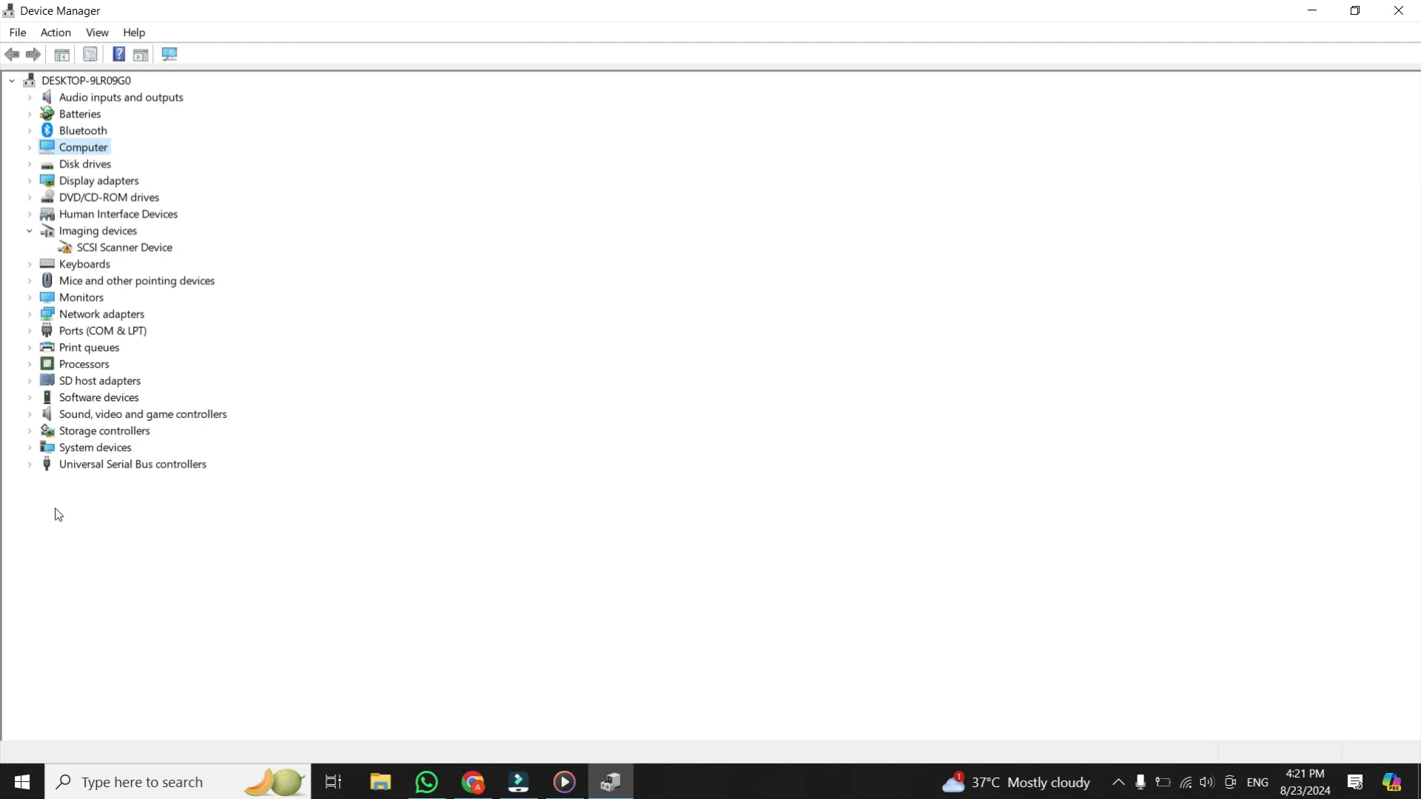
left_click(85, 232)
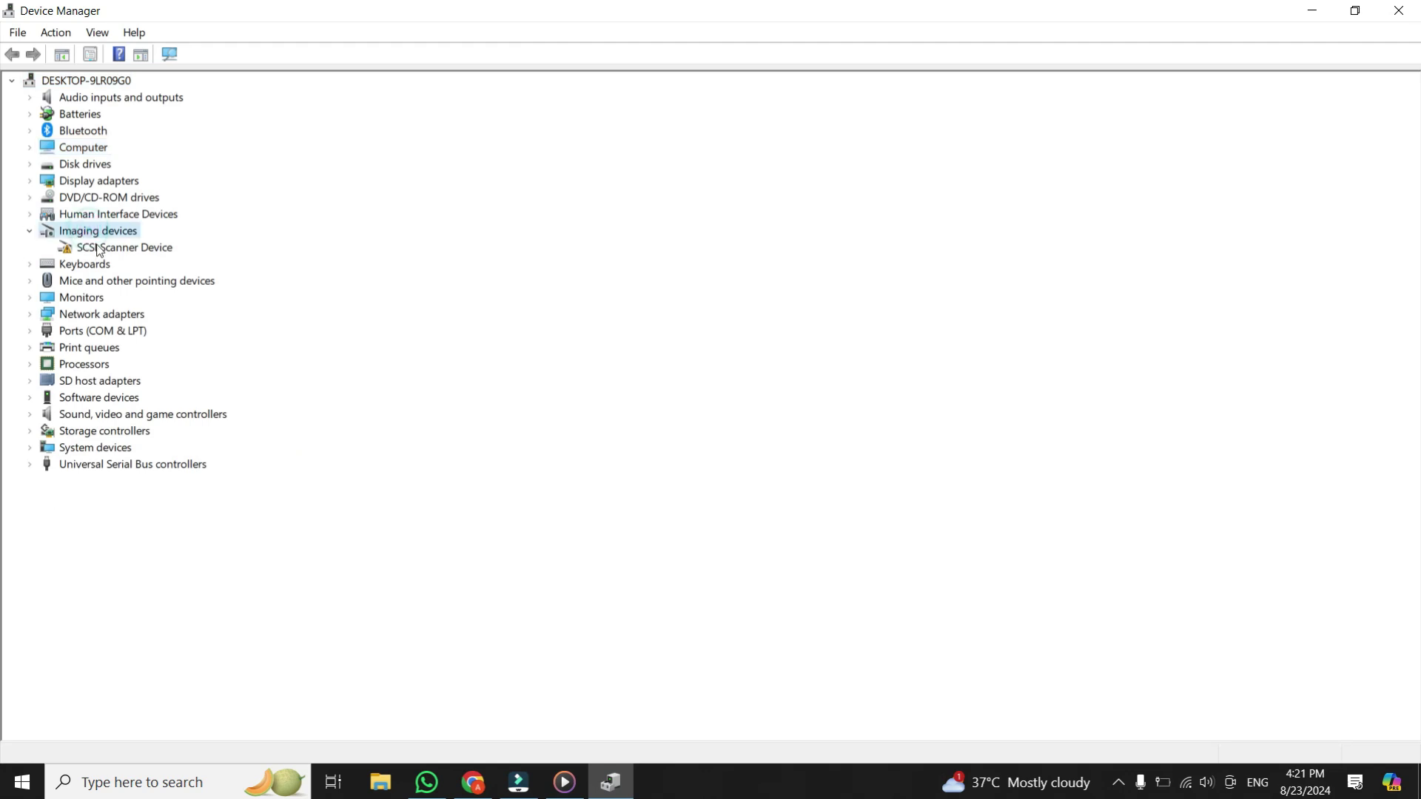
left_click(99, 250)
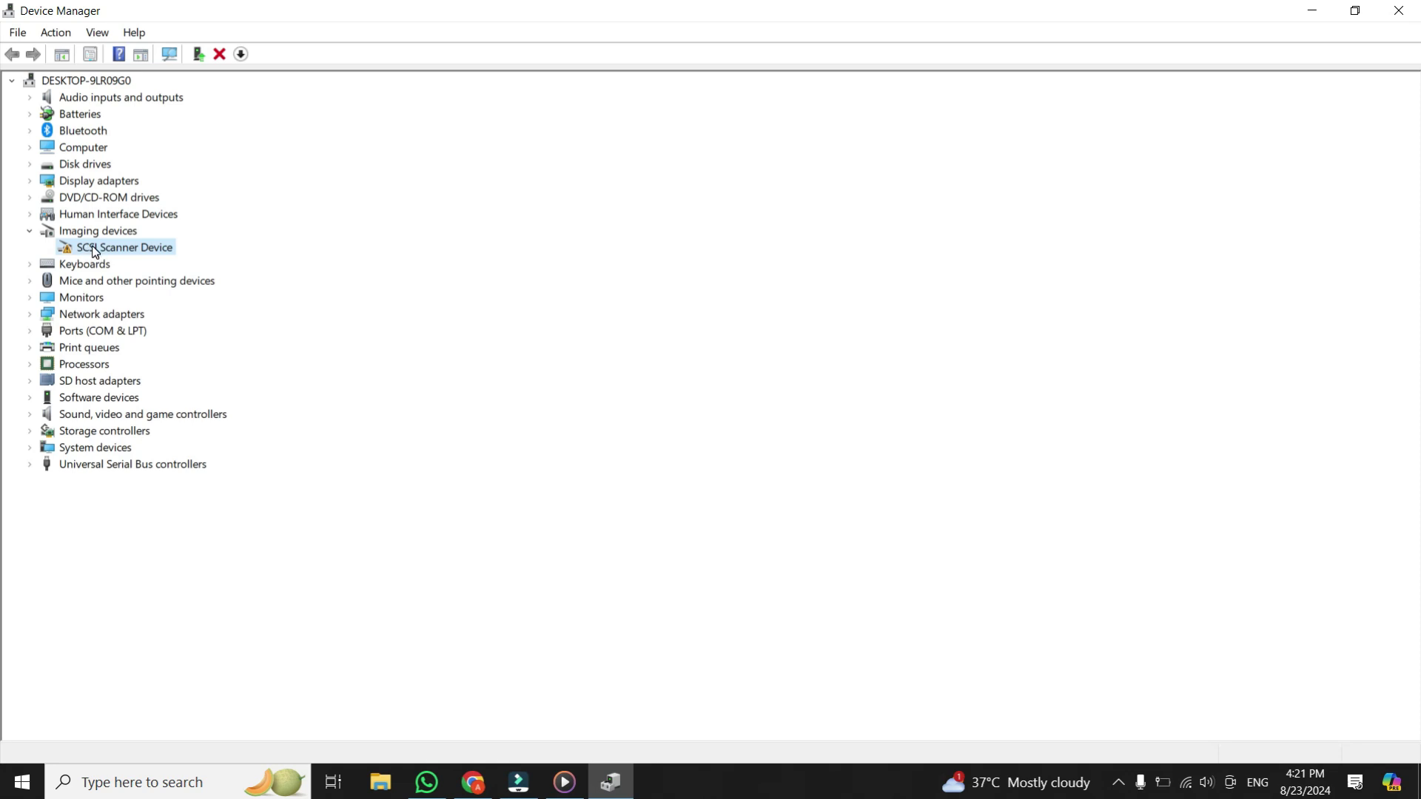
- Update the SCSI Scanner Device driver by browsing the computer and picking from available drivers
right_click(95, 252)
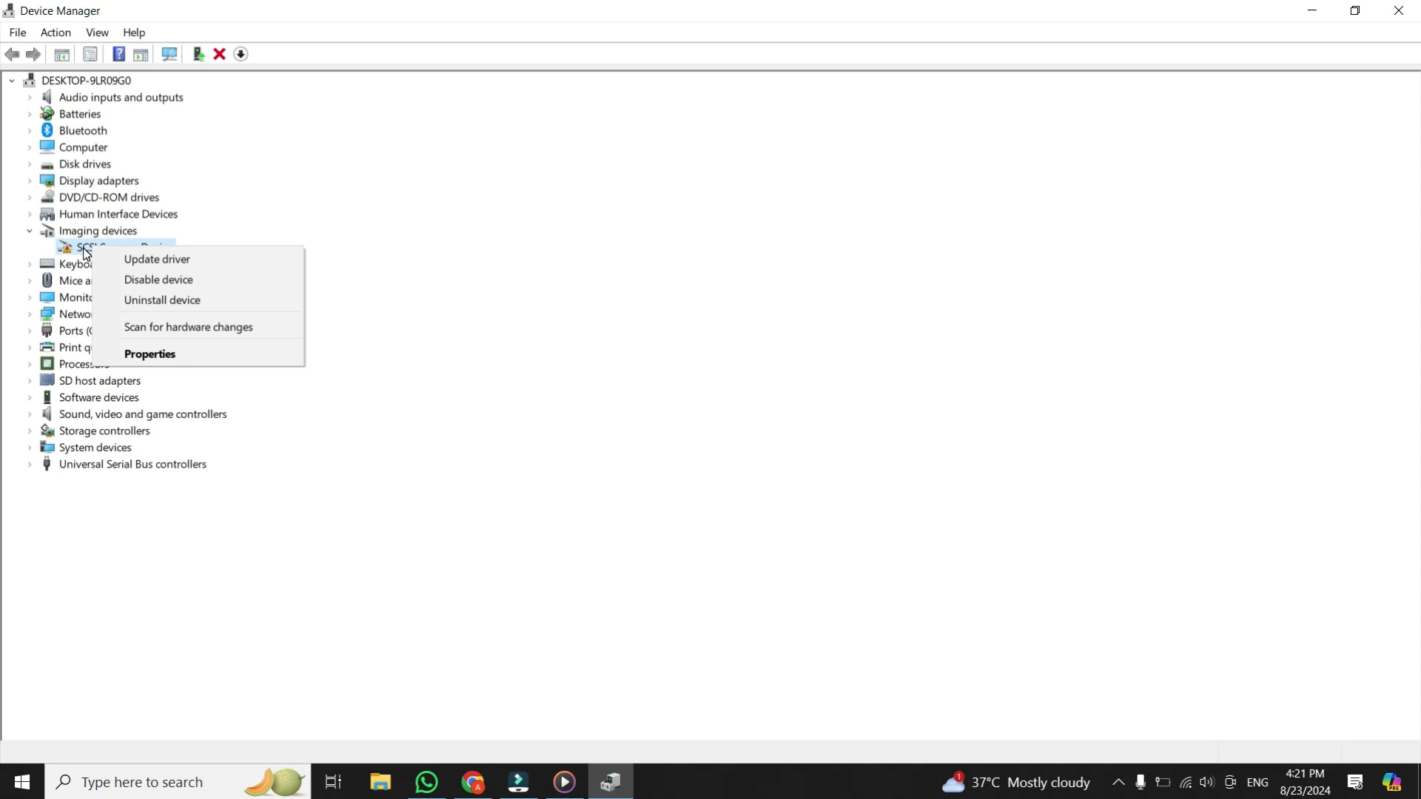
left_click(161, 260)
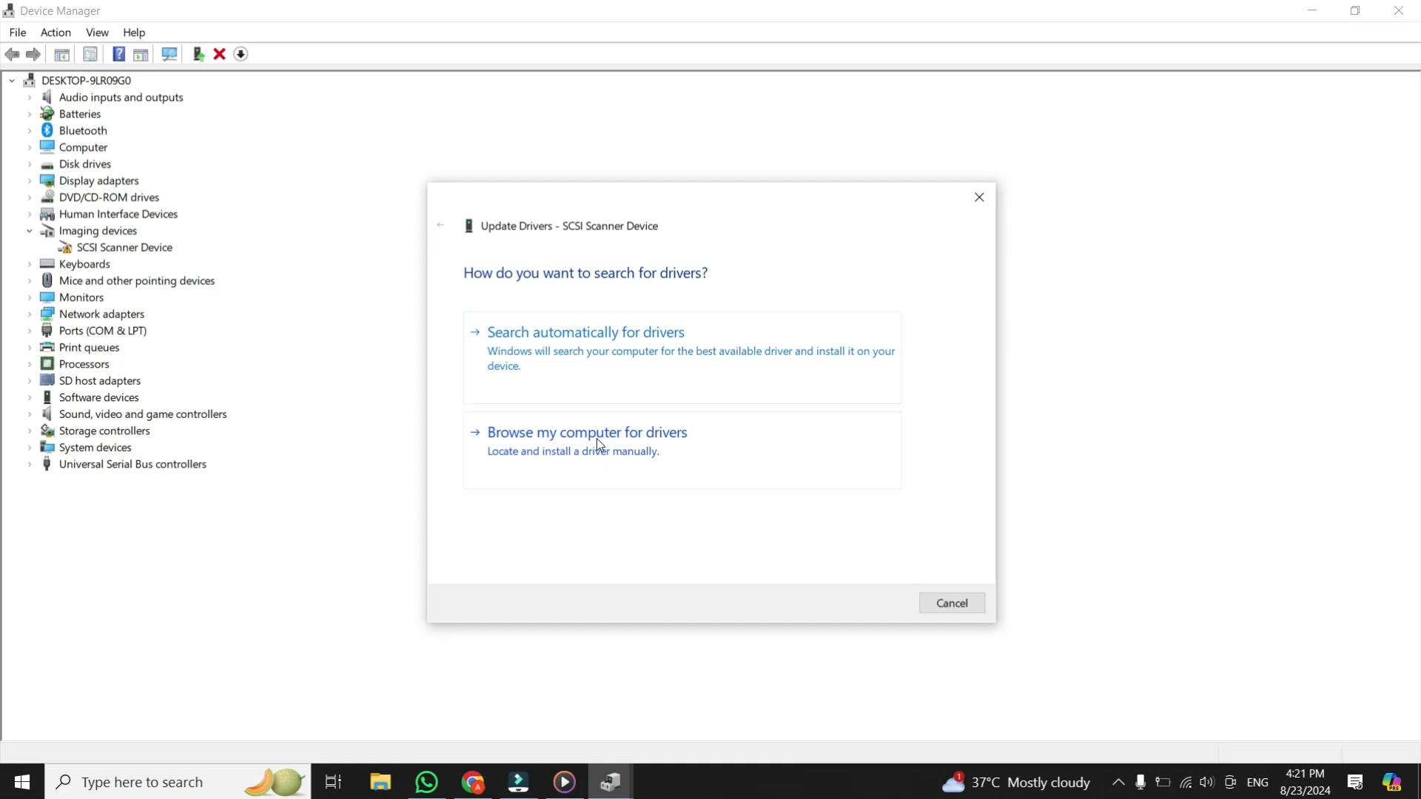
left_click(656, 450)
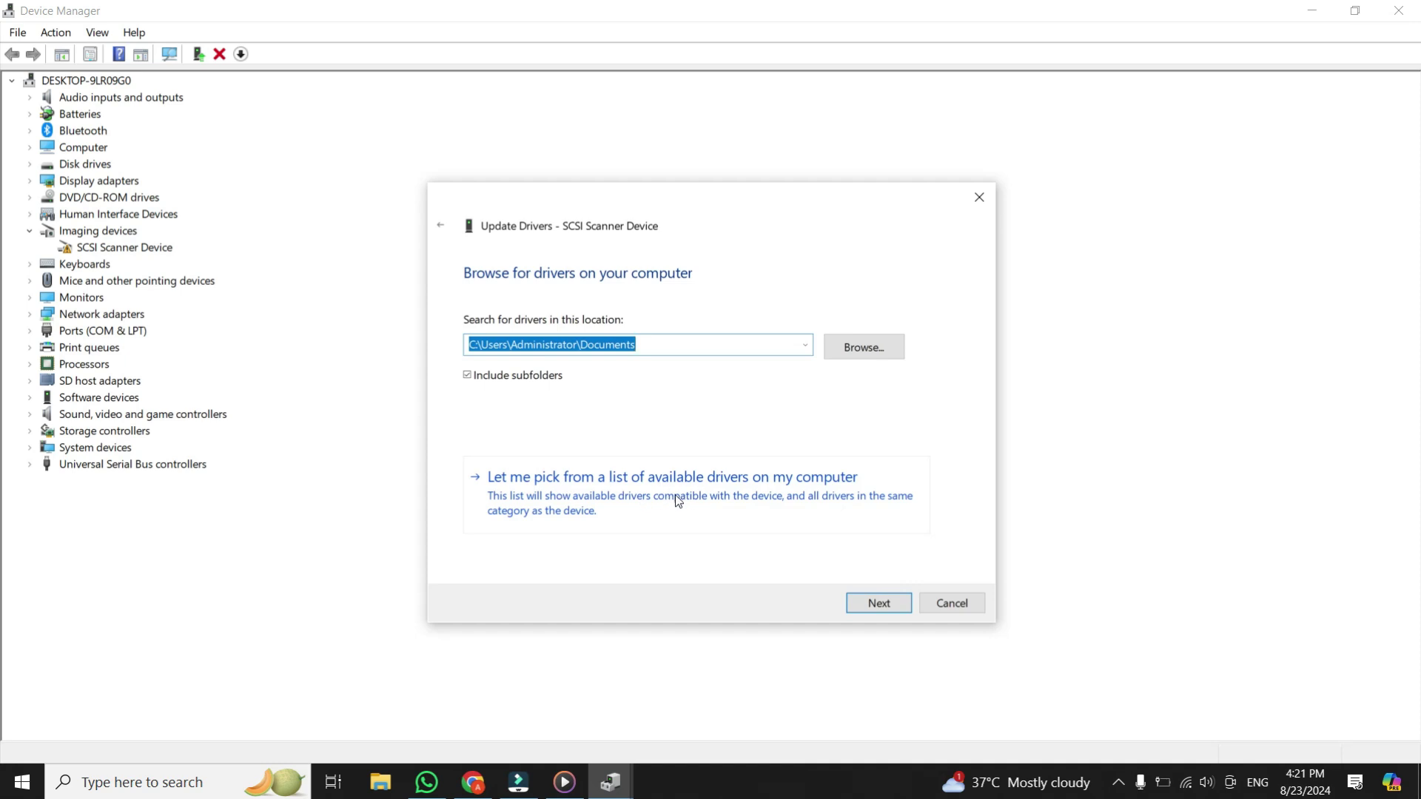
left_click(656, 492)
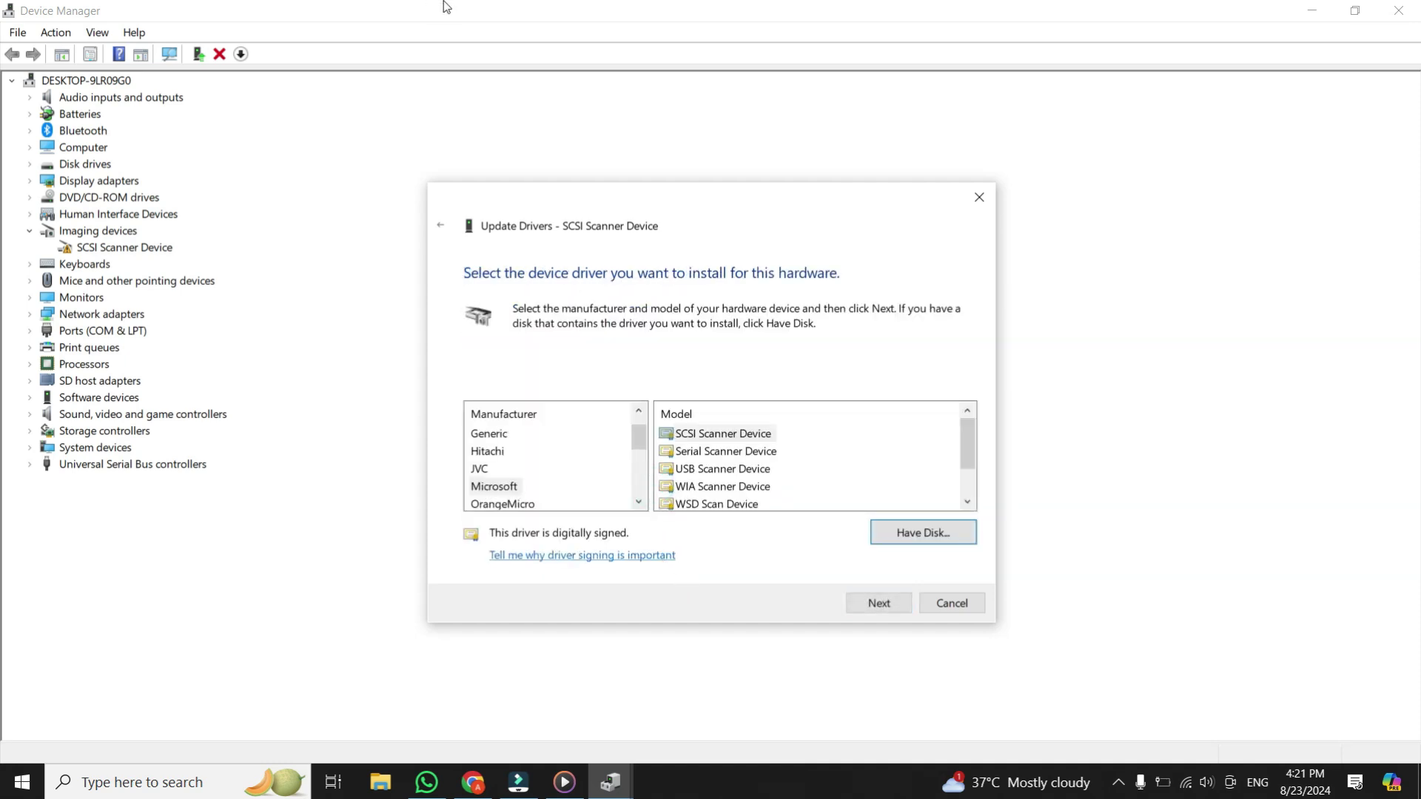
- Compare the Generic, Sony CCM-DS250 and TI MC680-DCC 1394 desktop camera drivers, ending on TI
left_click(494, 436)
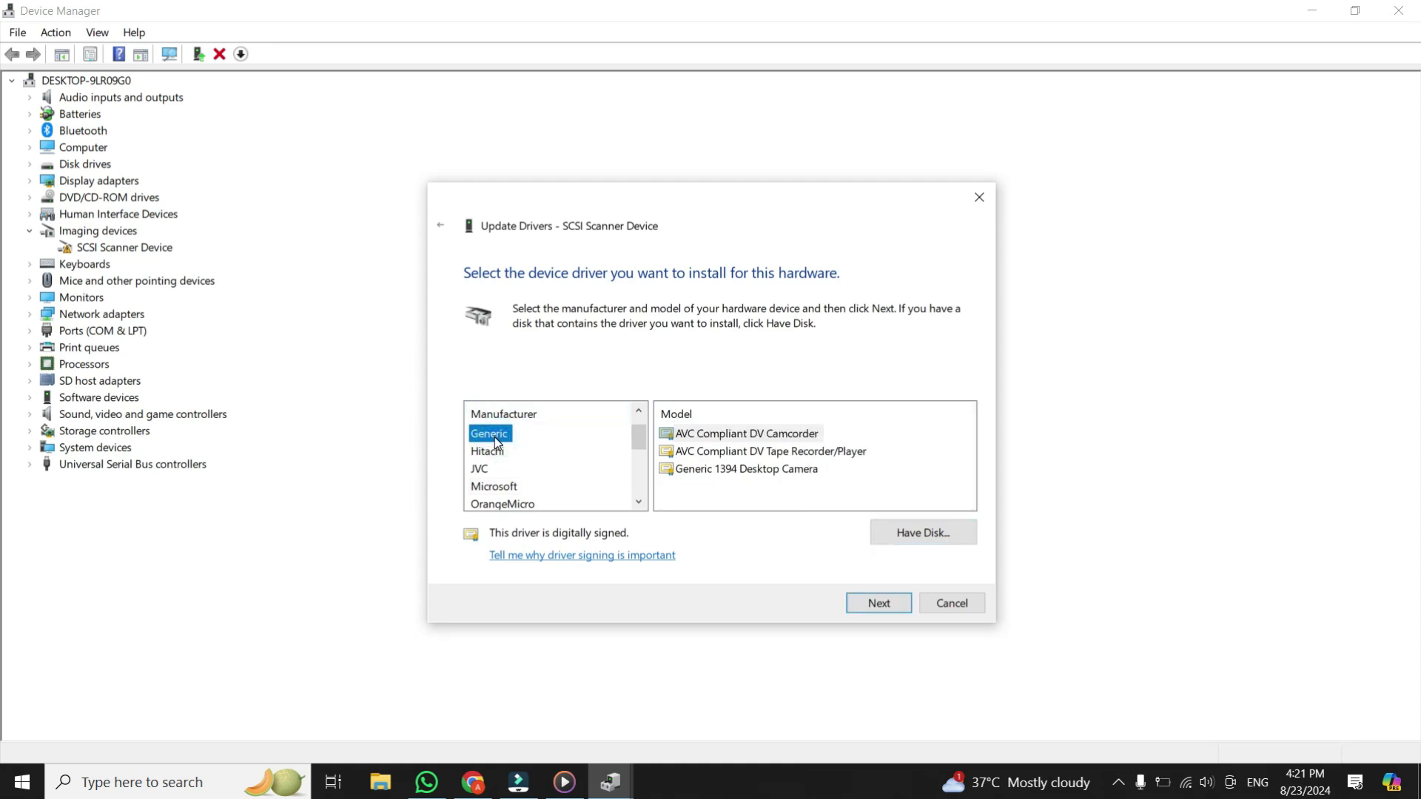
left_click(715, 469)
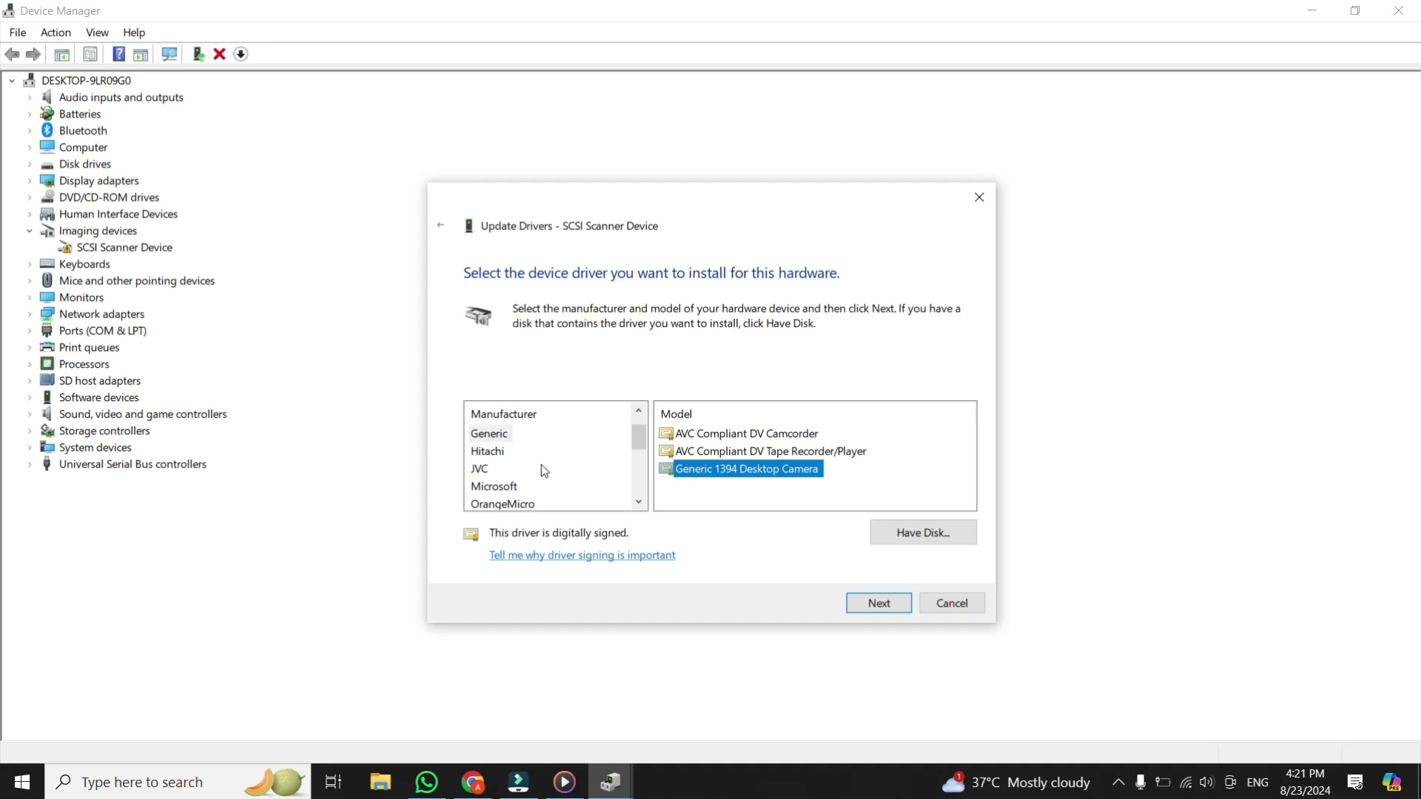
scroll(512, 446, "down", 3)
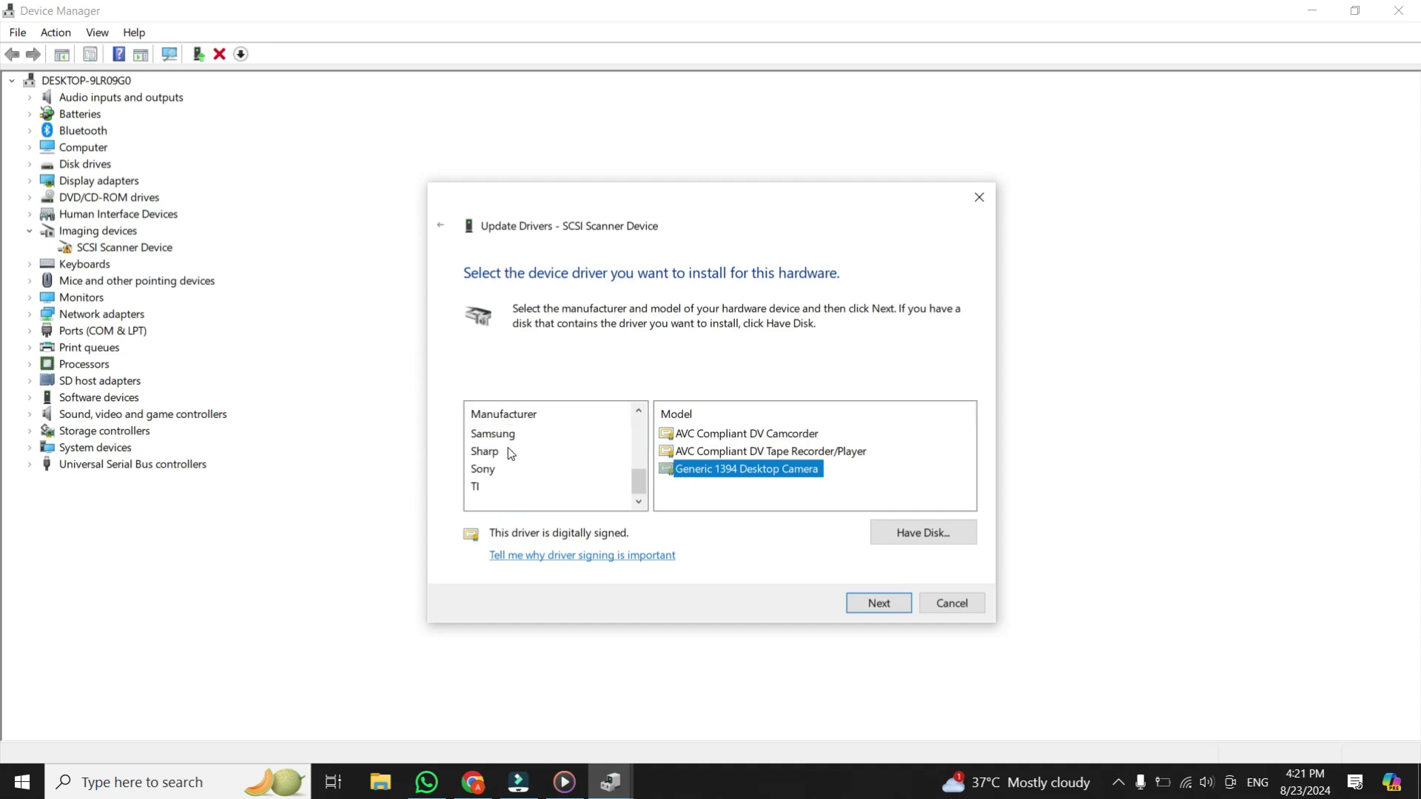
left_click(484, 470)
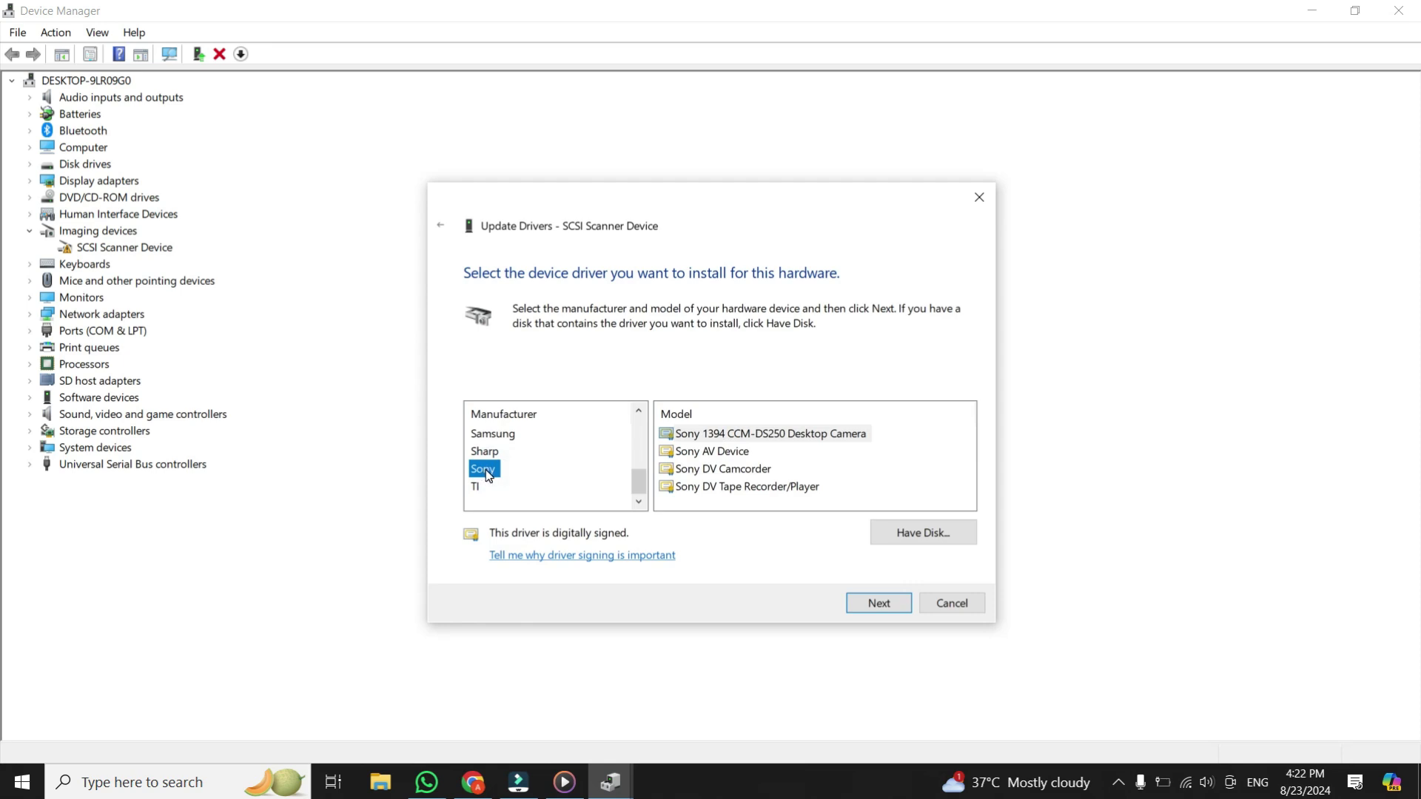
left_click(768, 434)
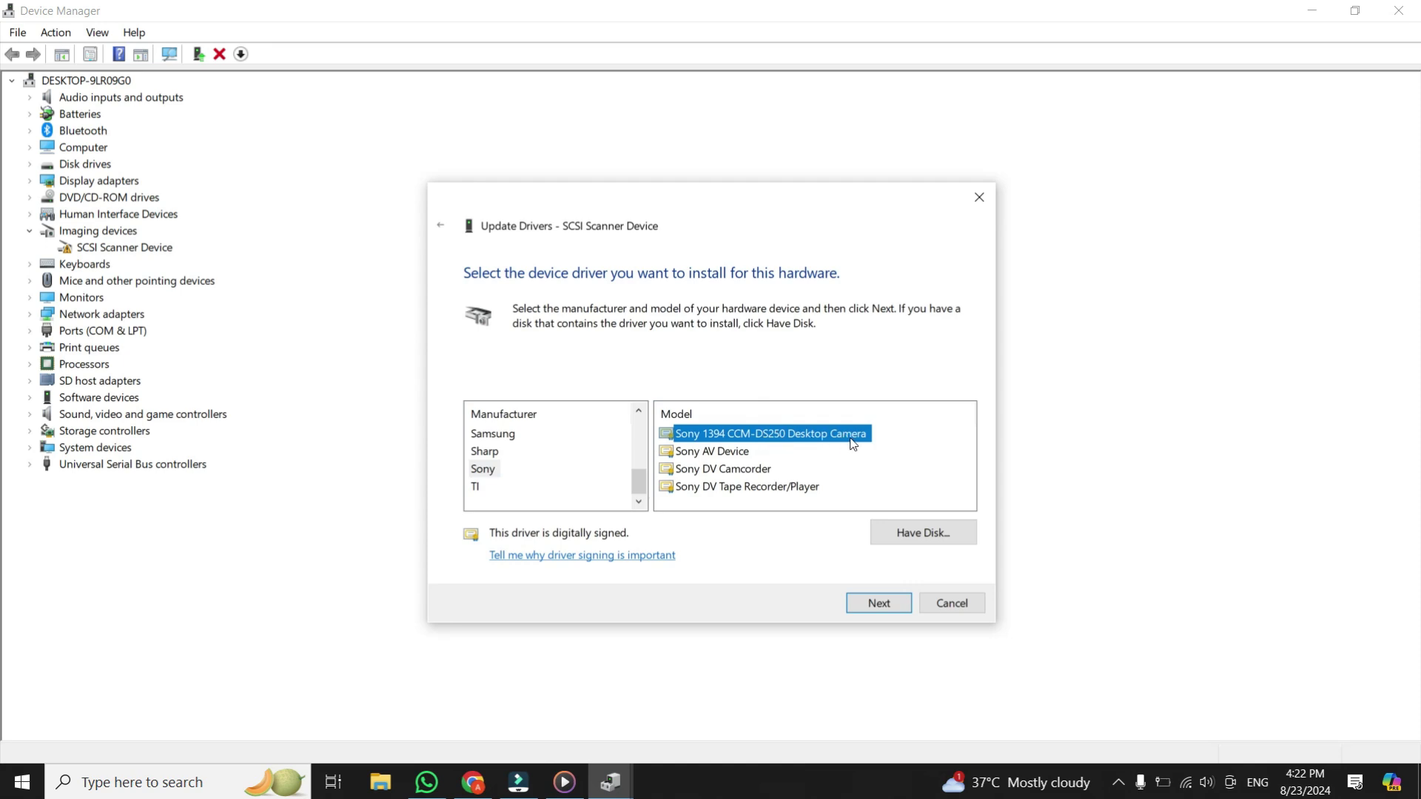
left_click(474, 488)
left_click(723, 440)
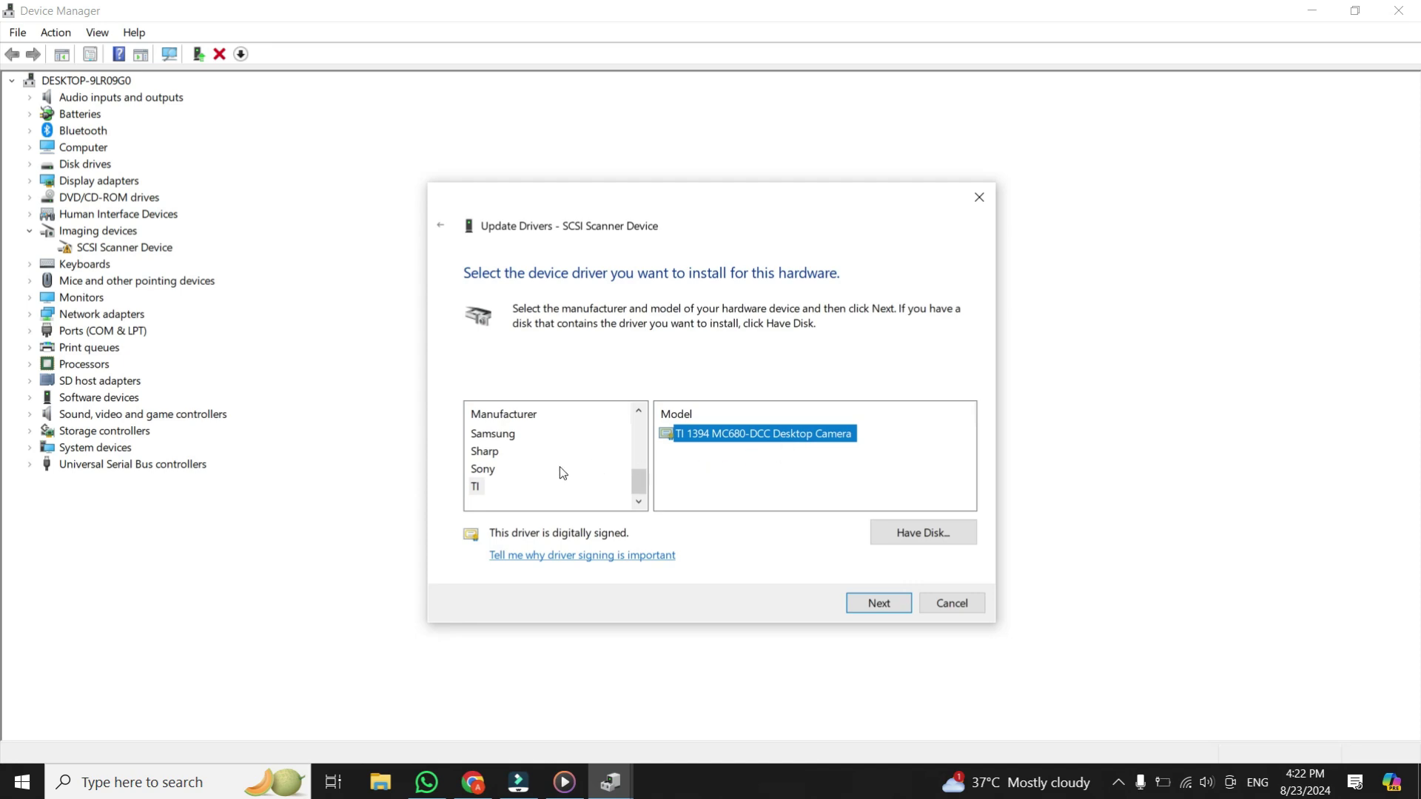
scroll(510, 474, "up", 5)
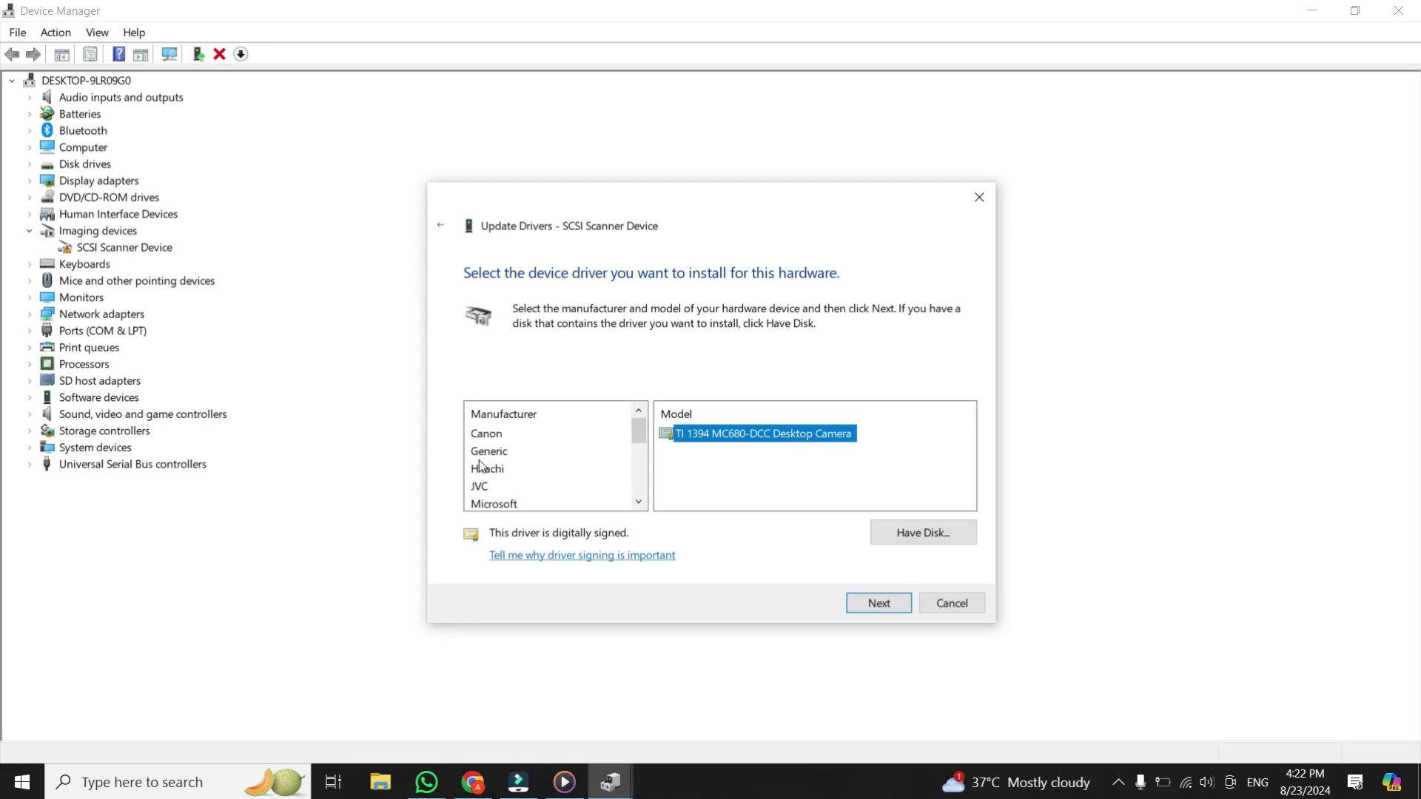
- Install the Generic 1394 Desktop Camera driver, which fails with Code 10
left_click(482, 454)
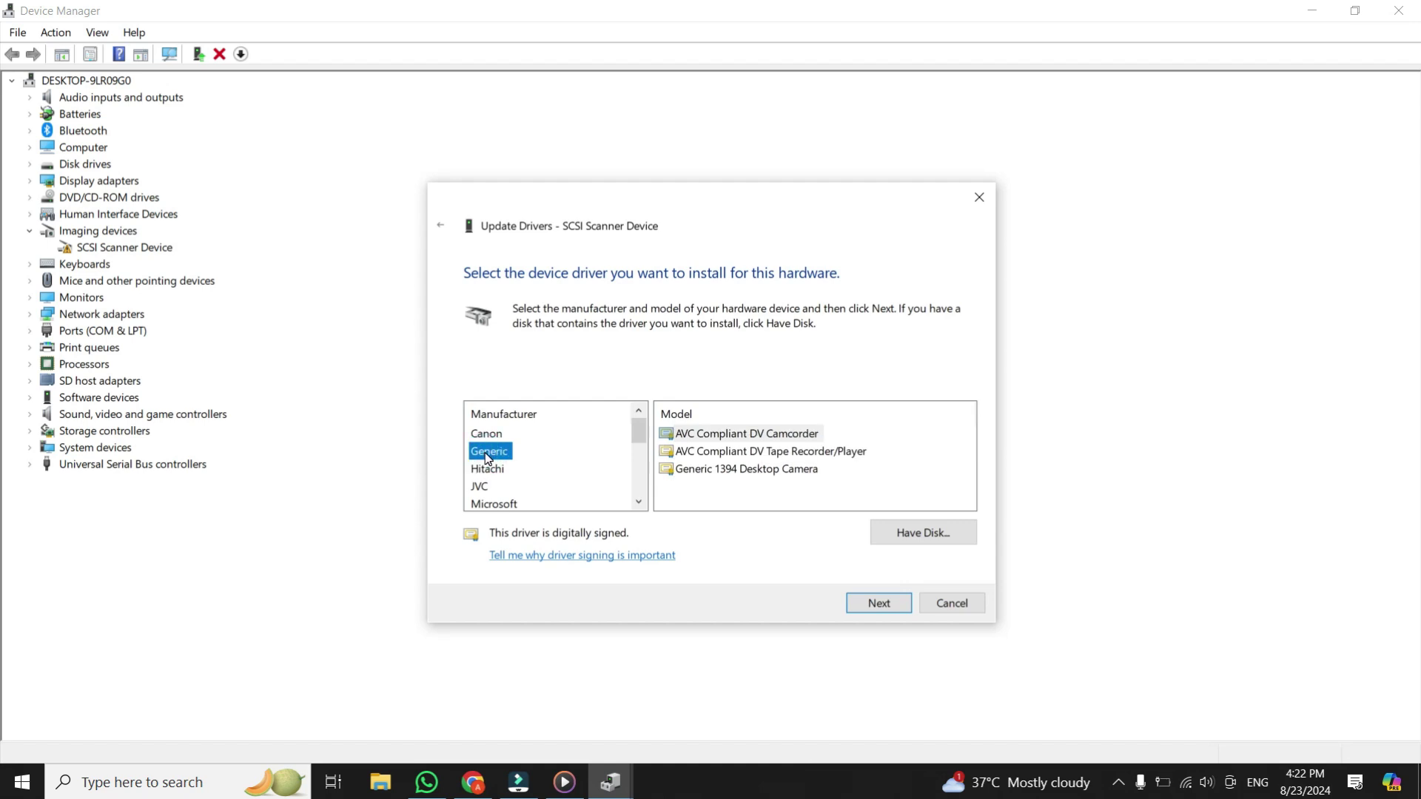
left_click(718, 474)
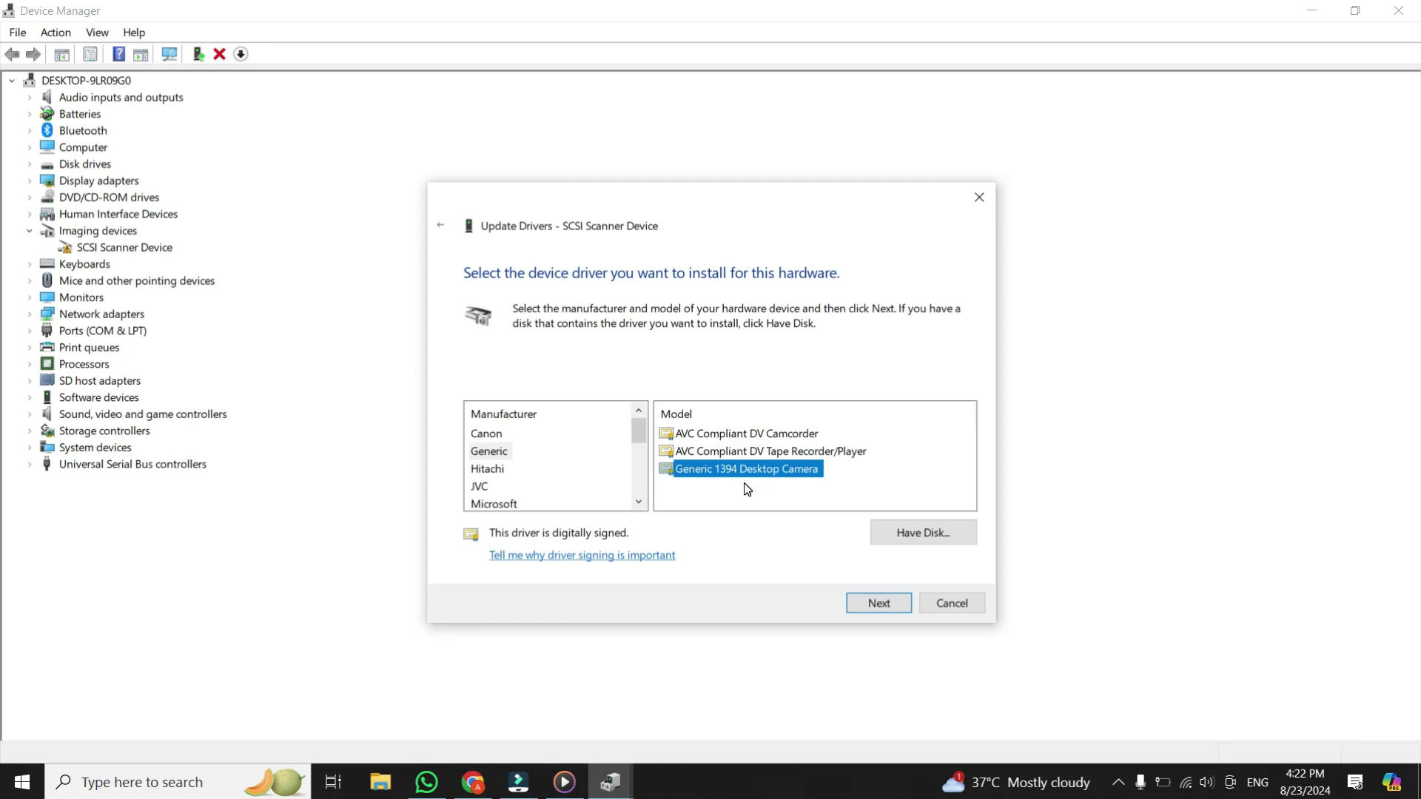
left_click(879, 603)
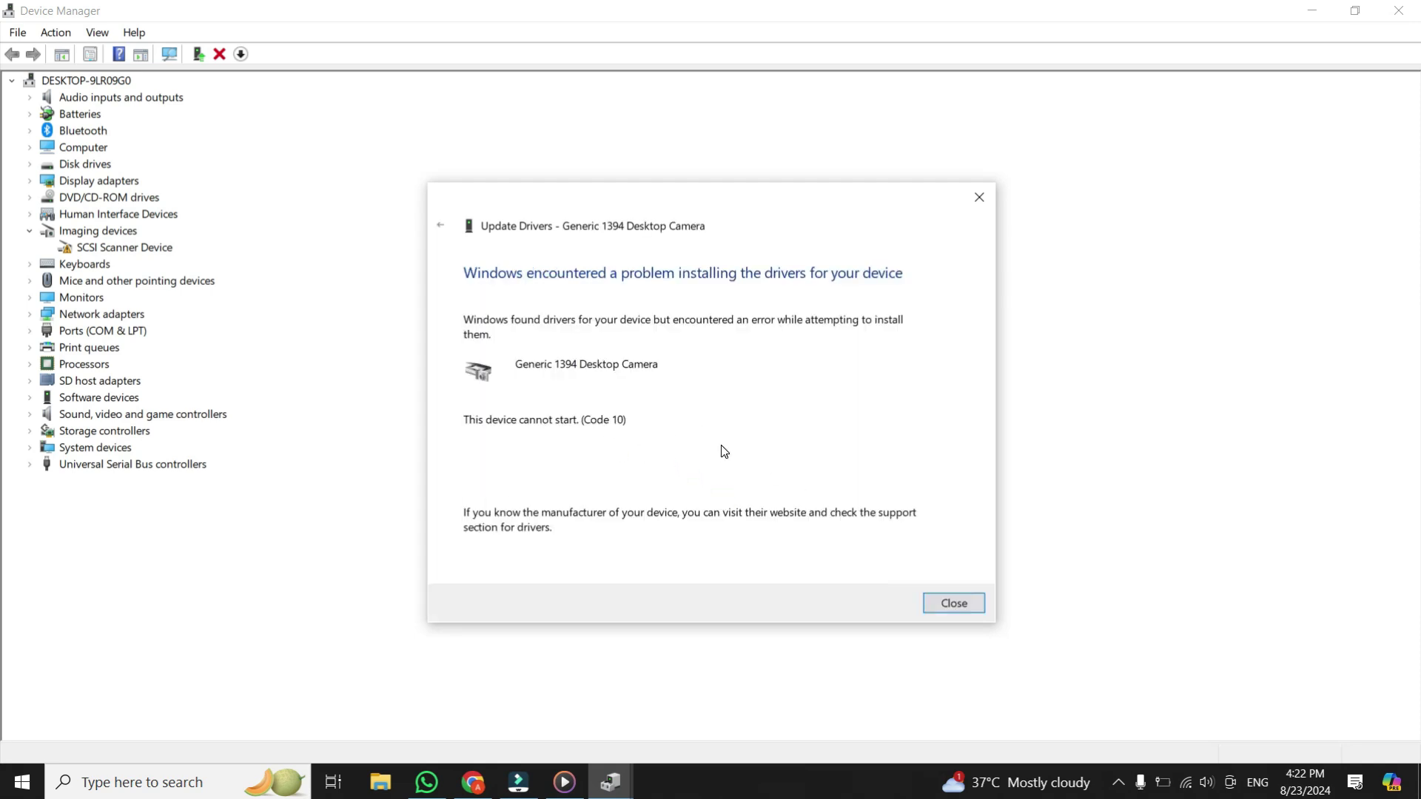
- Close the Code 10 error report and expand Cameras to reveal Integrated Webcam
left_click(953, 603)
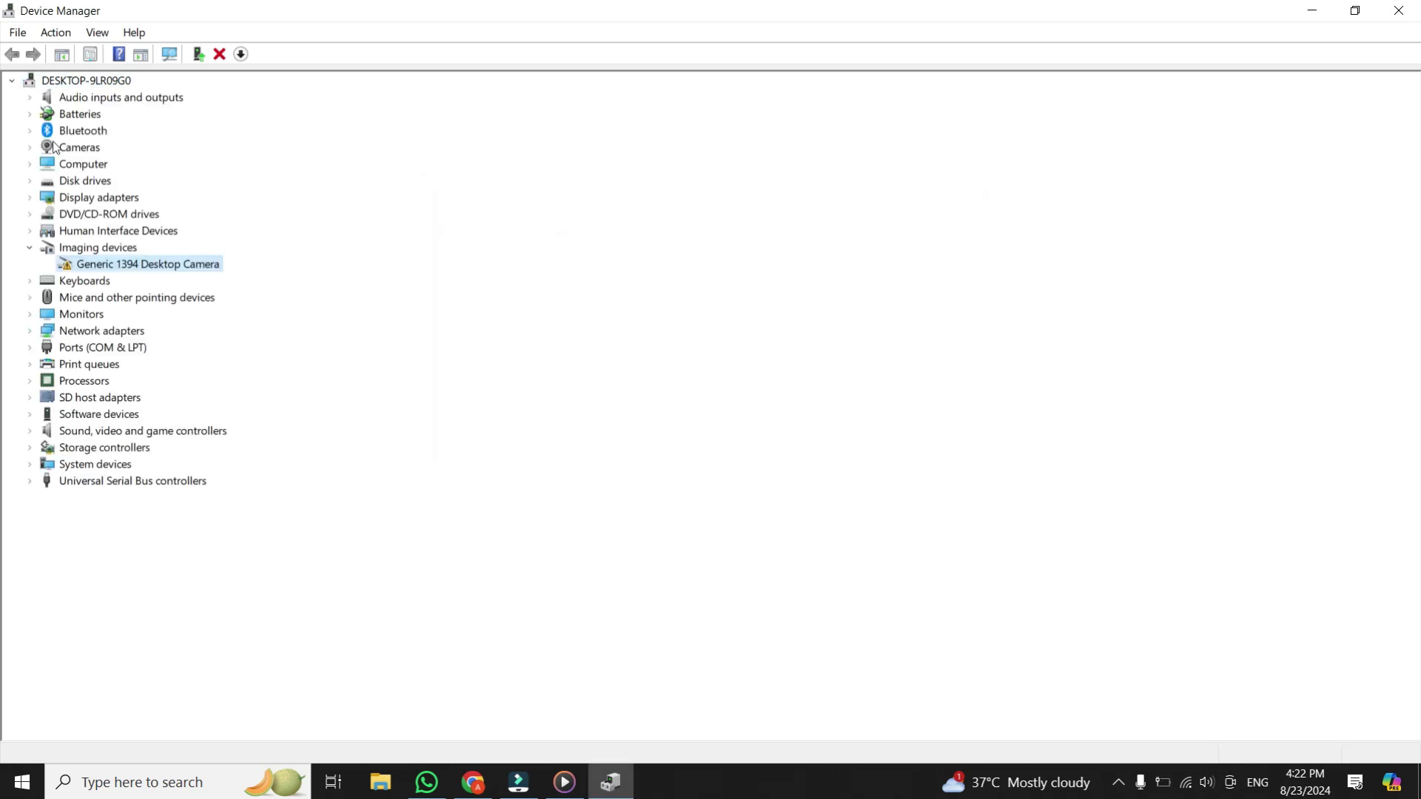
left_click(59, 151)
left_click(30, 148)
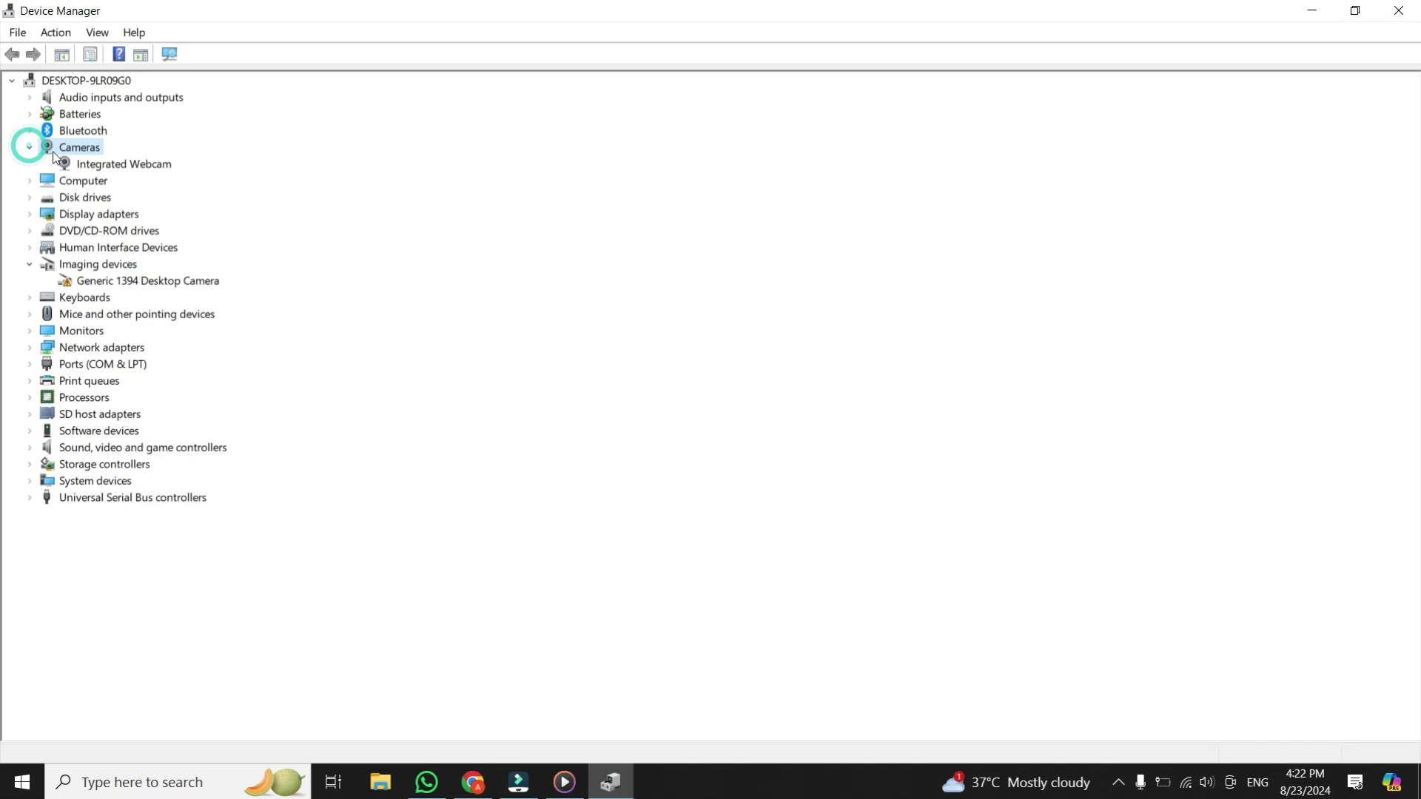
left_click(71, 162)
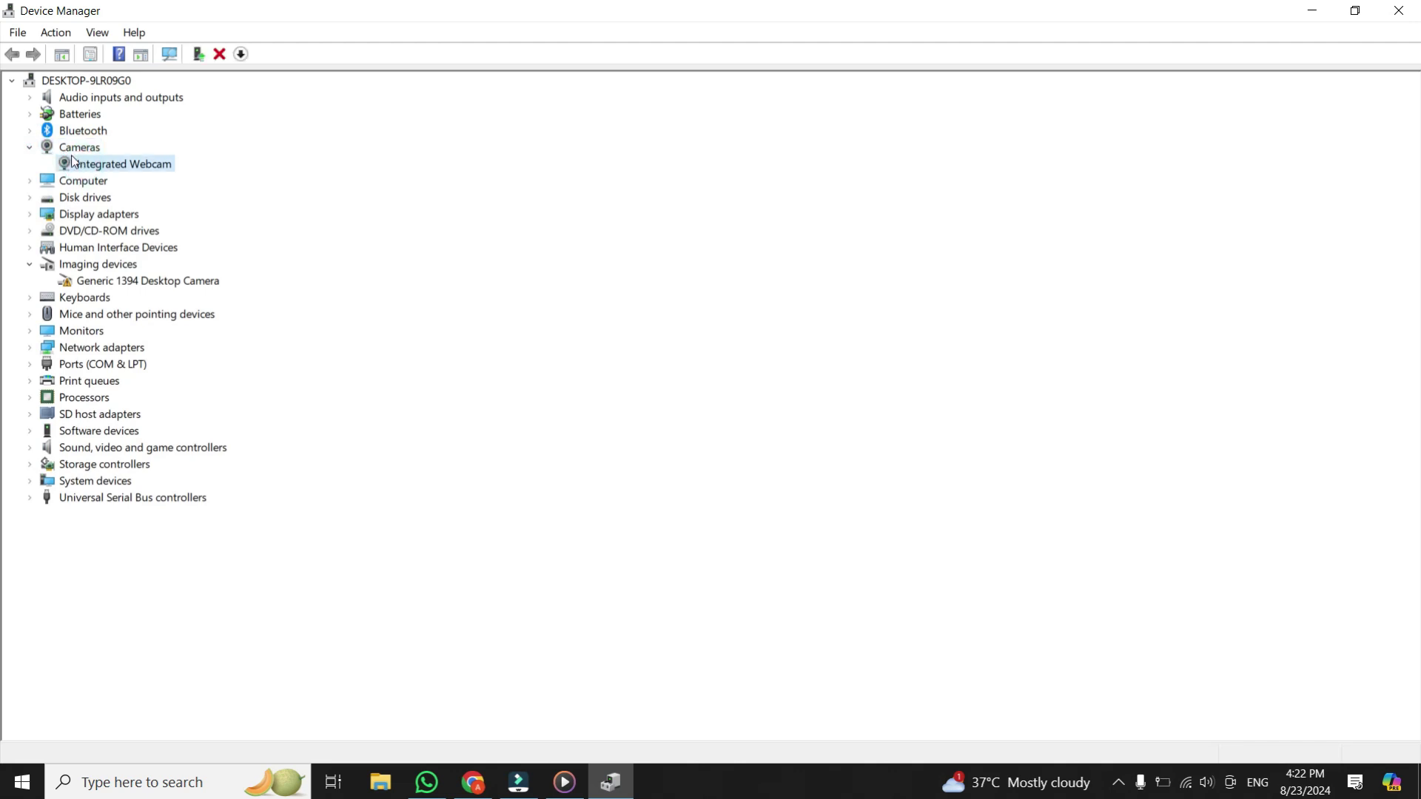
- Uninstall the Generic 1394 Desktop Camera device
left_click(81, 283)
right_click(82, 283)
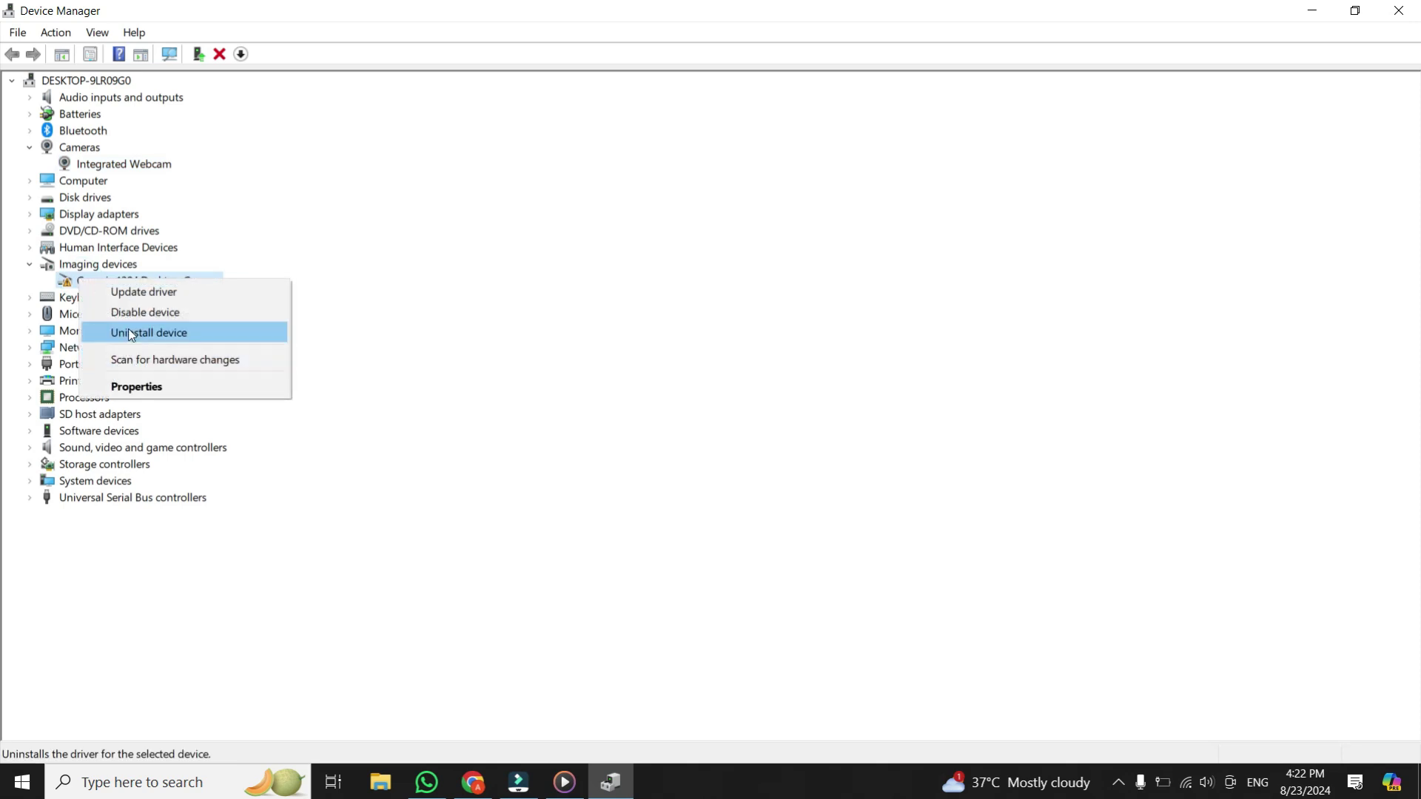
left_click(118, 311)
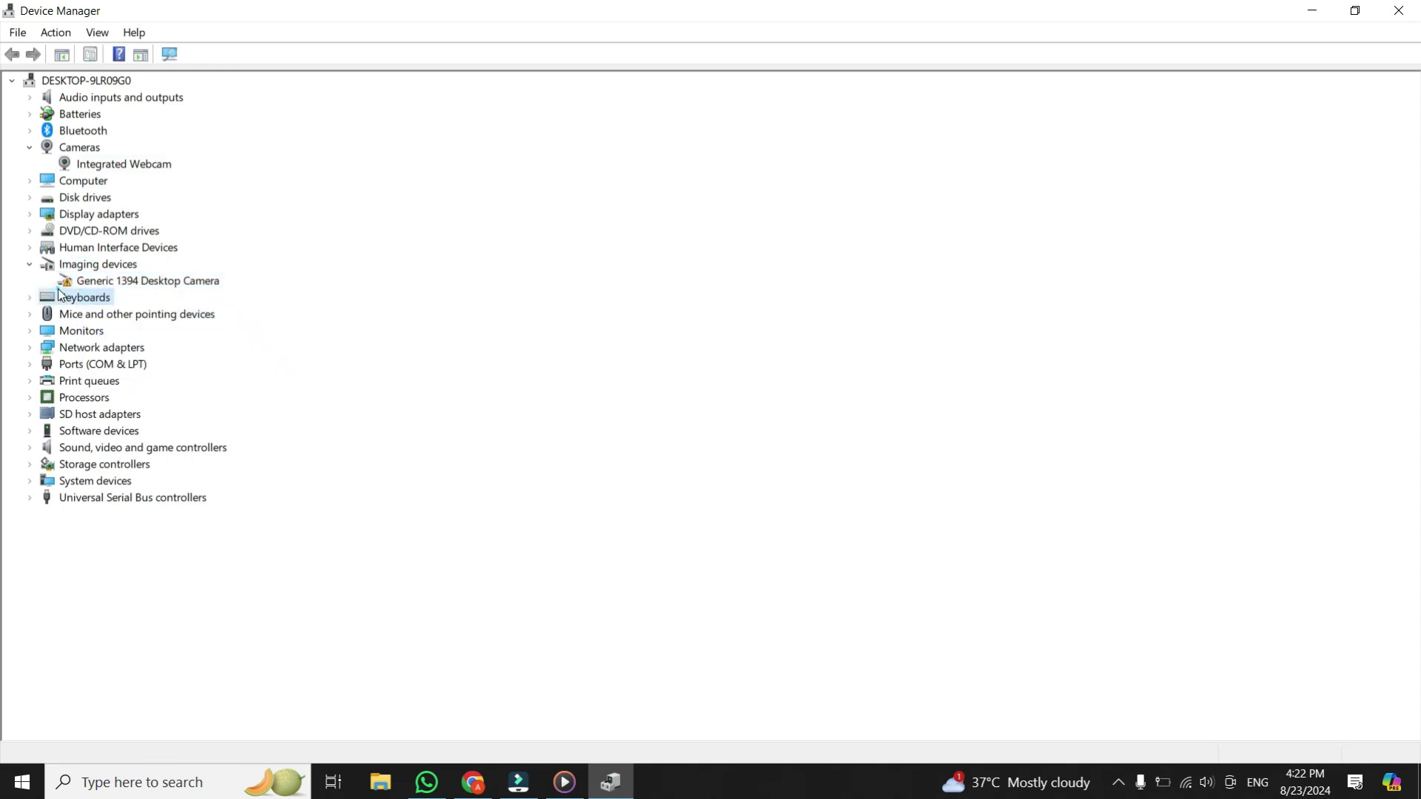
right_click(113, 285)
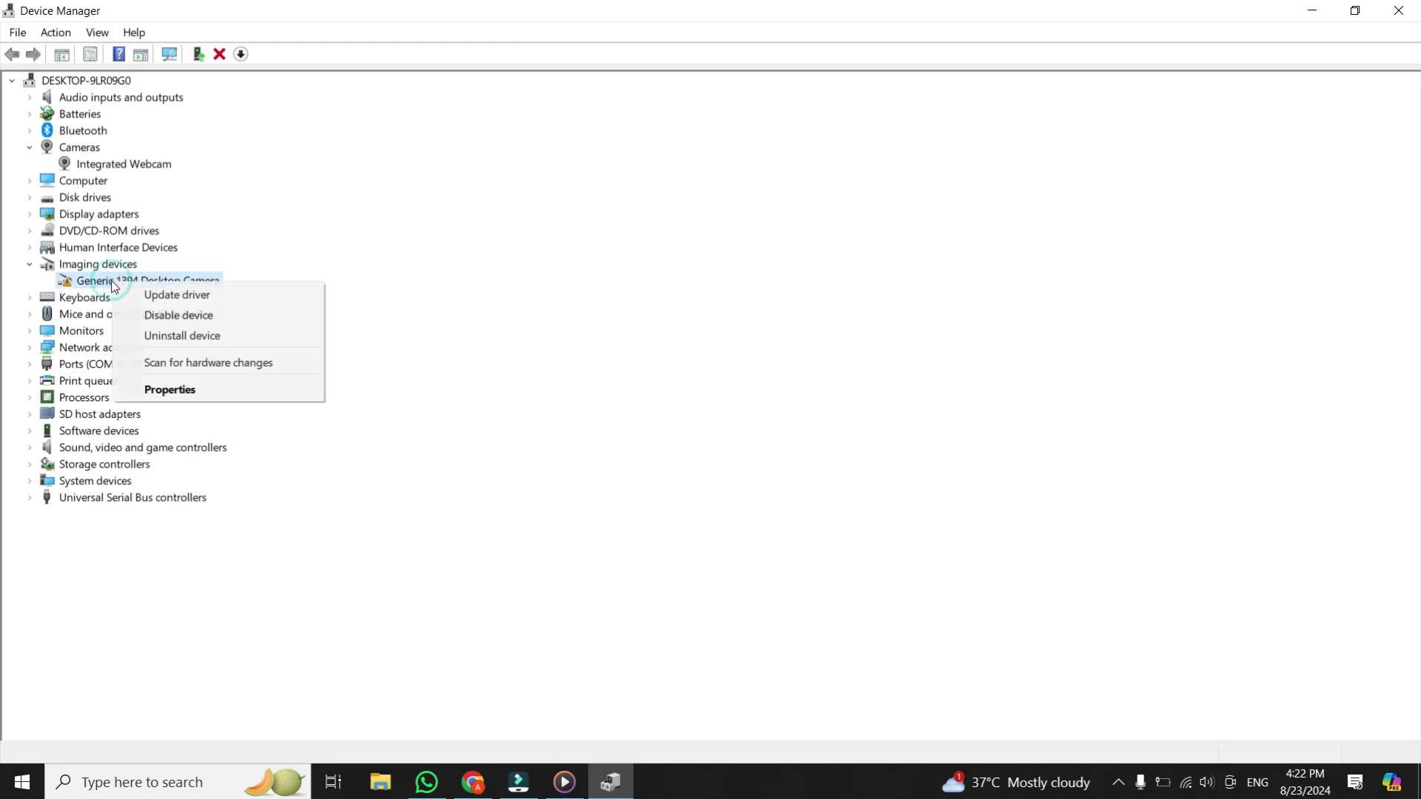
left_click(182, 334)
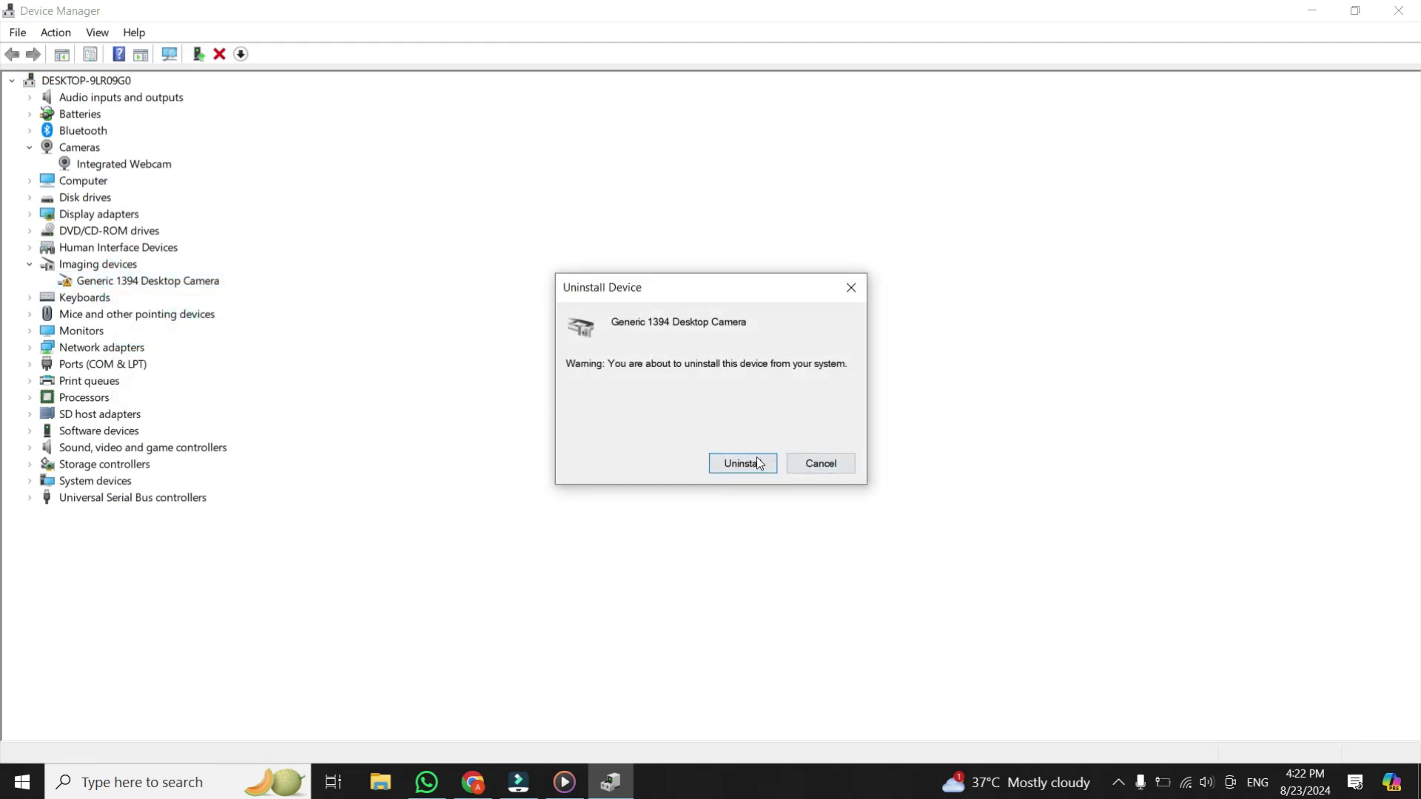
left_click(752, 465)
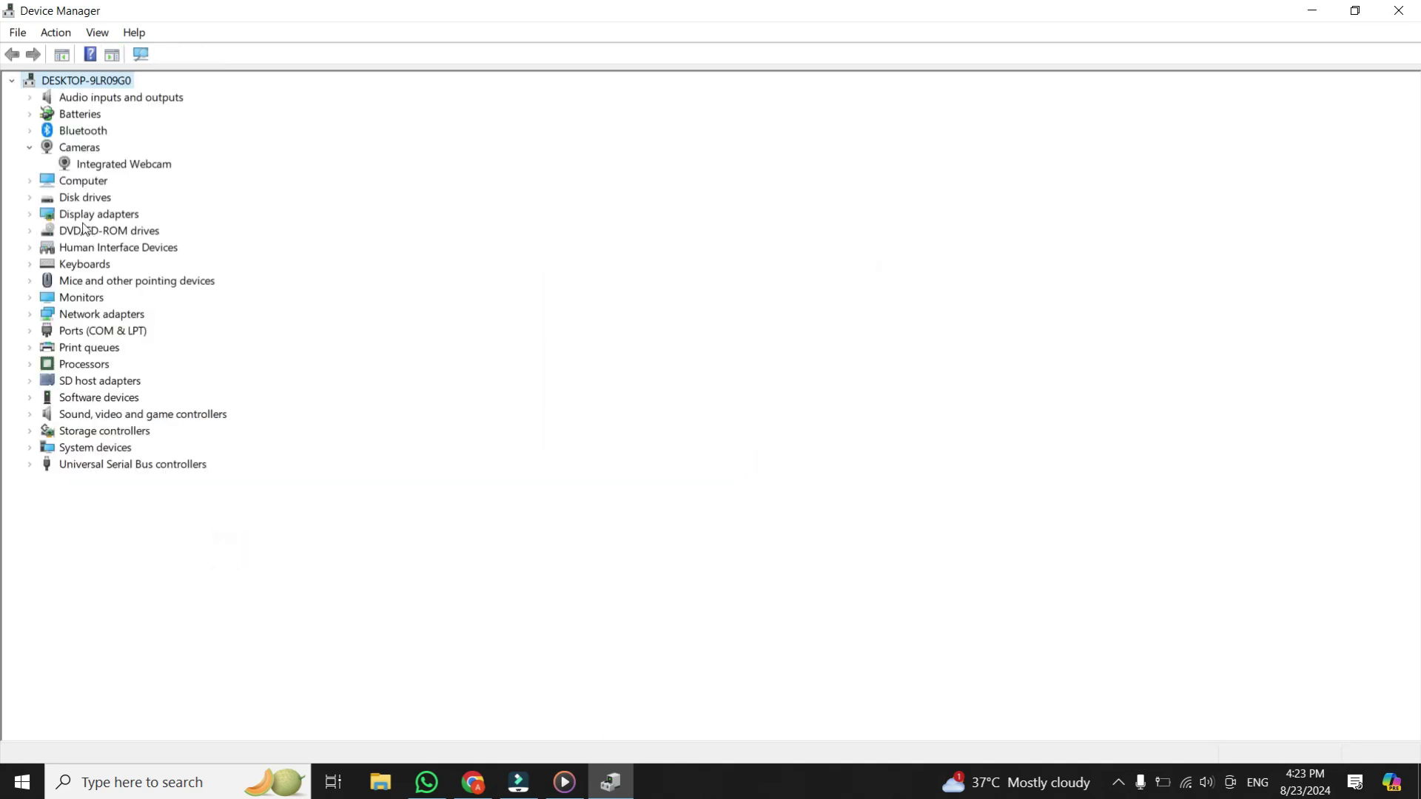
- Re-expand Cameras and select the remaining Integrated Webcam
left_click(29, 147)
left_click(30, 147)
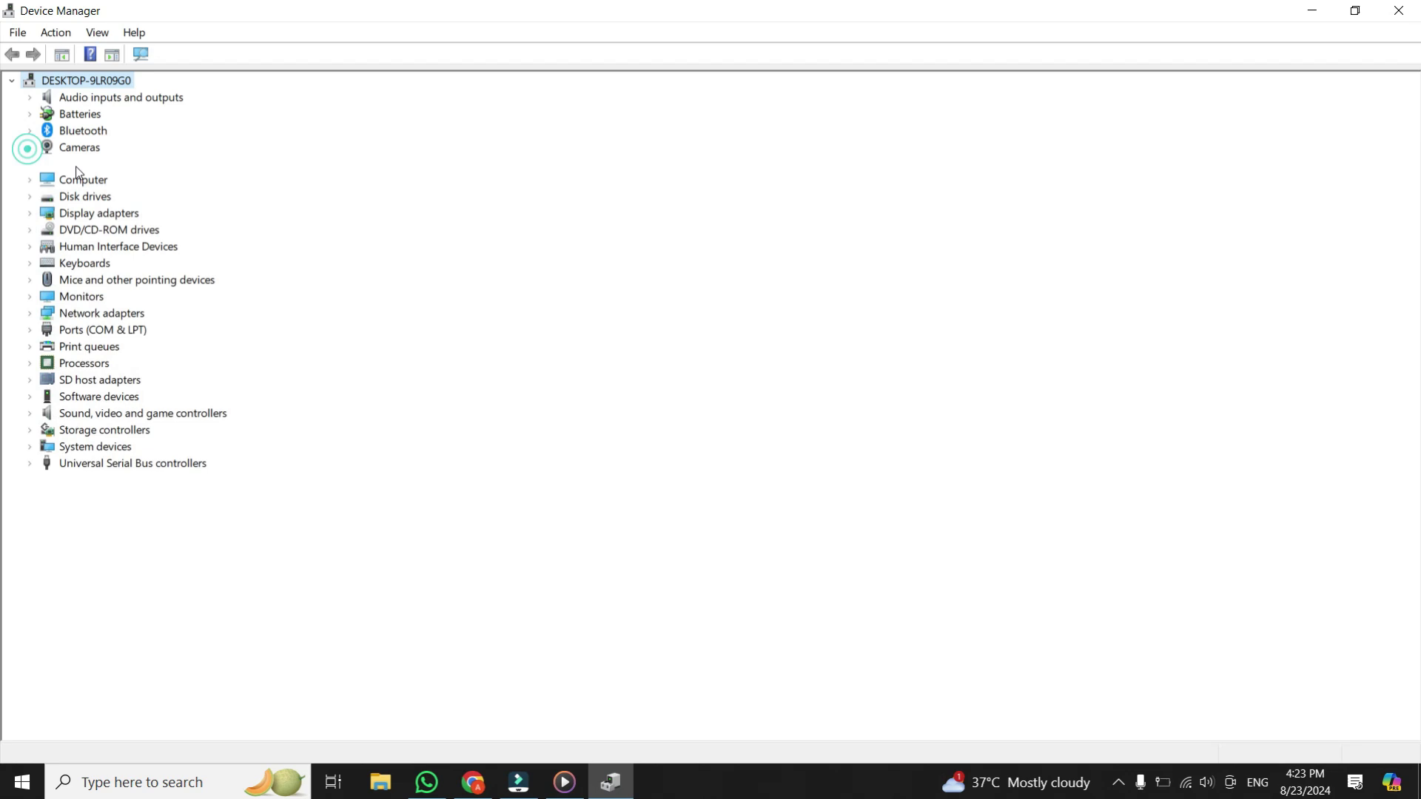
left_click(78, 165)
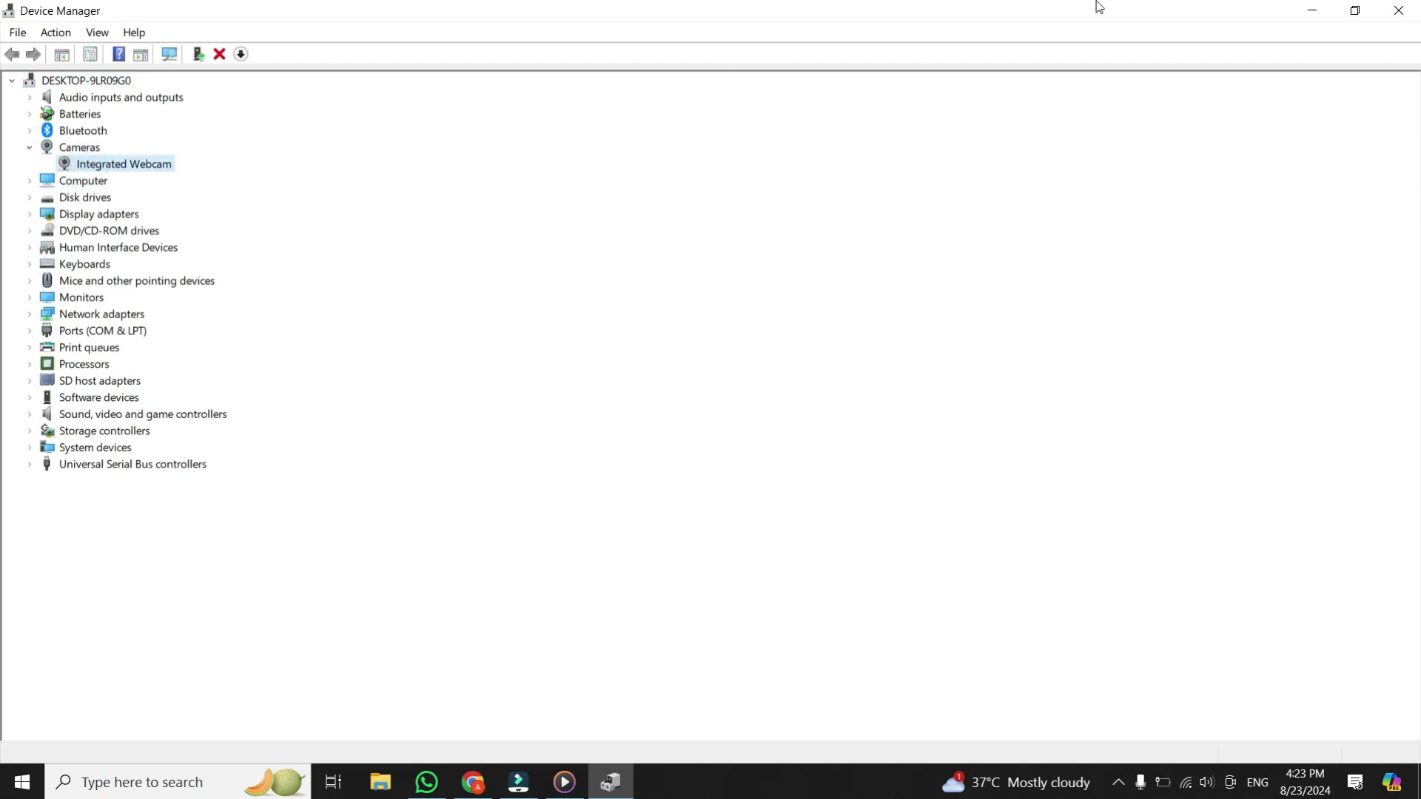
left_click(1311, 10)
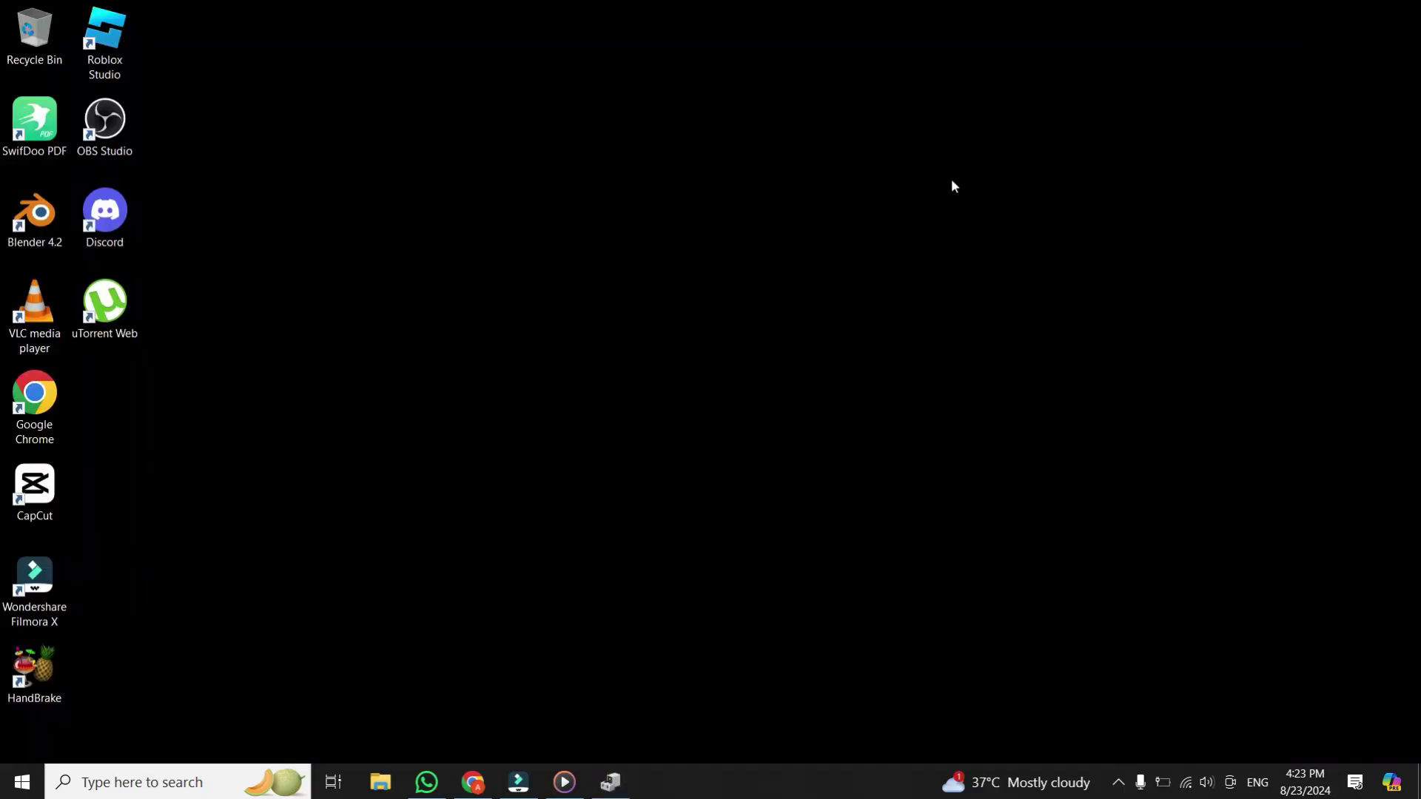